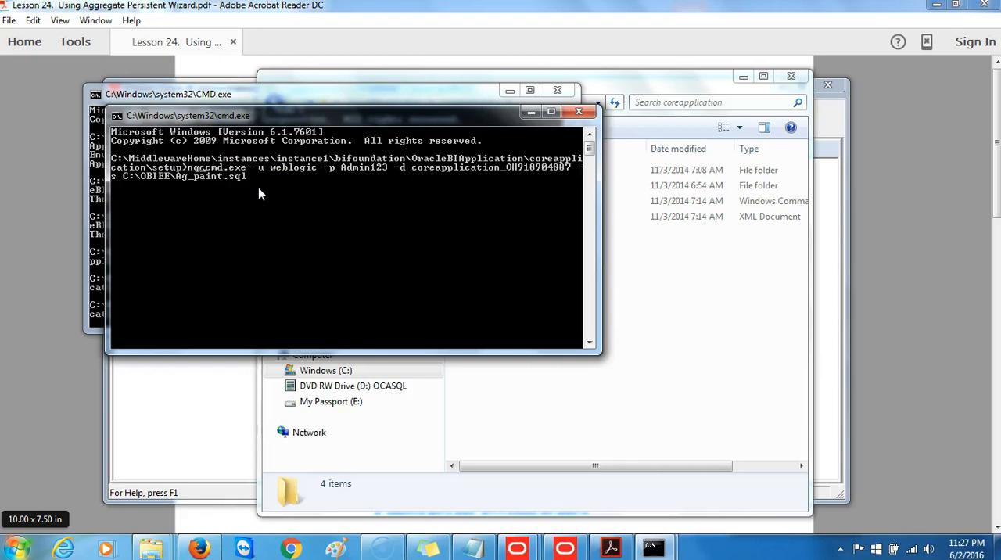
# Correct the mistyped executable name to nqcmd.exe in the command that runs C:\OBIEE\Ag_paint.sql
pyautogui.press('BackSpace')
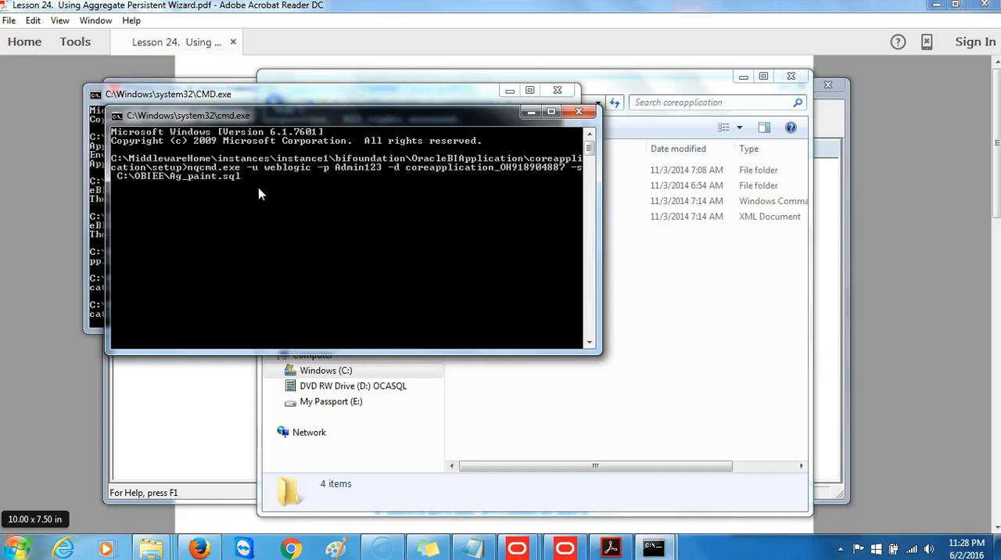
pyautogui.press('Right')
pyautogui.press('Right')
pyautogui.press('Right')
pyautogui.press('Right')
pyautogui.press('Right')
pyautogui.press('Right')
pyautogui.press('Right')
pyautogui.press('Right')
pyautogui.press('Right')
pyautogui.press('Right')
pyautogui.press('Right')
pyautogui.press('Right')
pyautogui.press('Right')
pyautogui.press('Right')
pyautogui.press('Right')
pyautogui.press('Right')
pyautogui.press('Right')
pyautogui.press('Right')
pyautogui.press('Right')
pyautogui.press('Right')
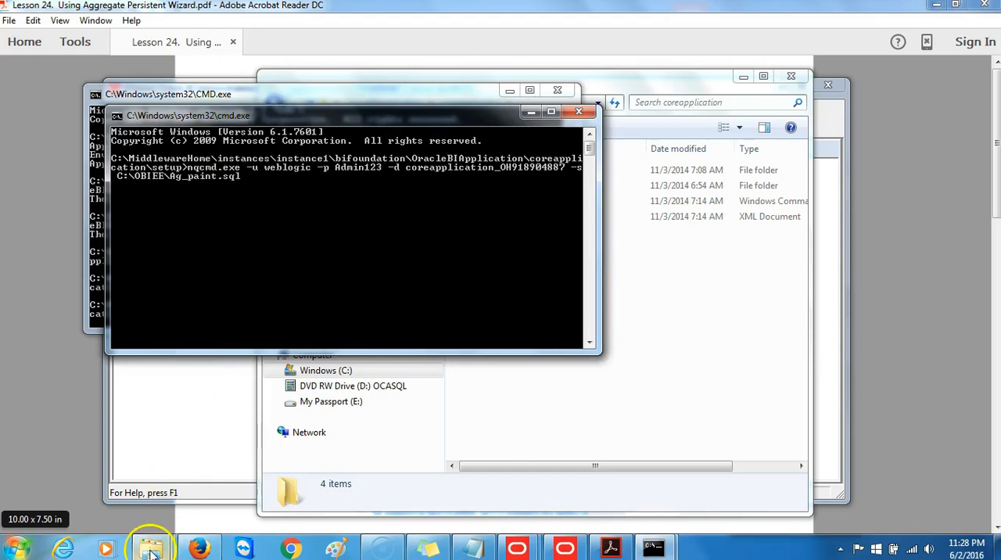
# Check the Ag_Paint script file in the C:\OBIEE folder and execute the prepared nqcmd command
pyautogui.moveTo(153, 551)
pyautogui.click(84, 471)
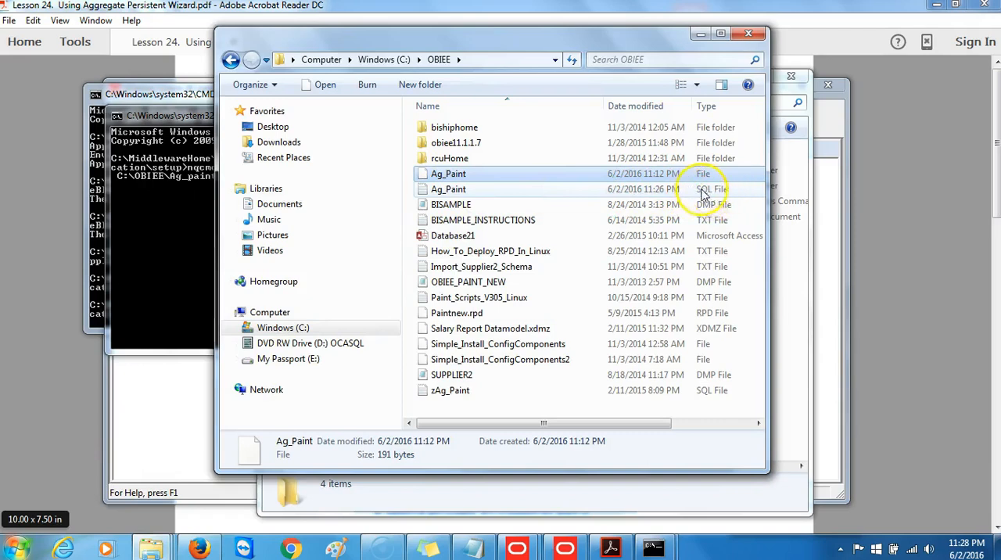
pyautogui.click(699, 35)
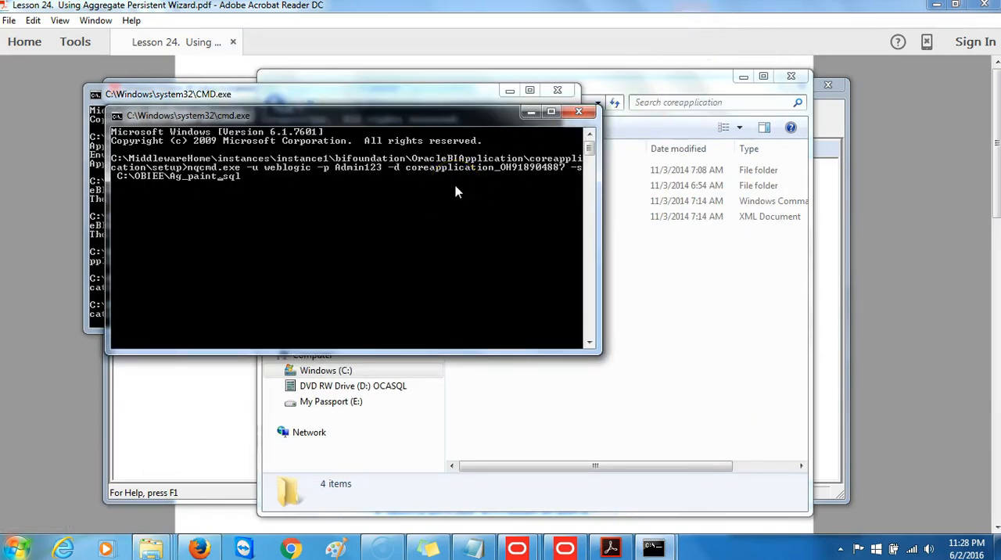
pyautogui.press('Return')
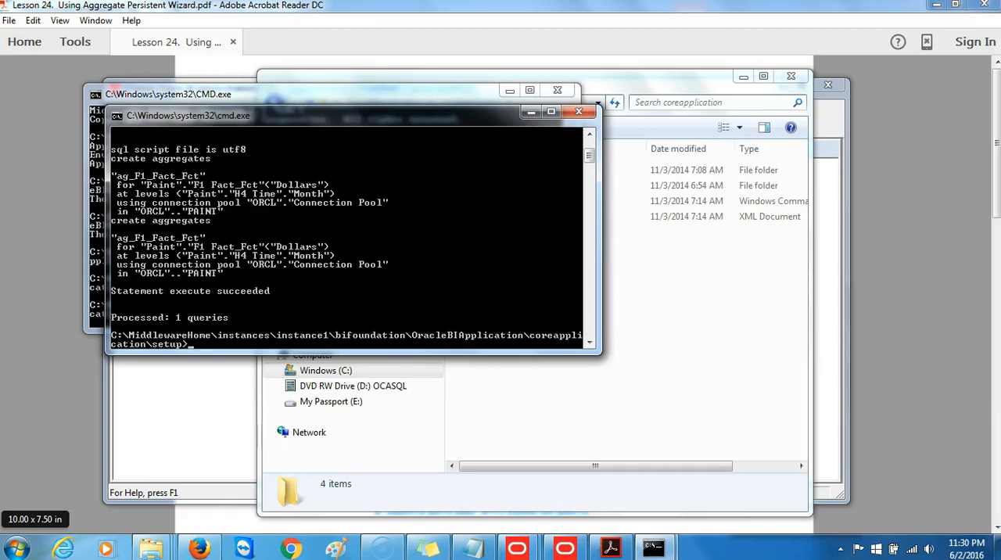
# Launch SQL Developer and dismiss its Tip of the Day
pyautogui.click(26, 551)
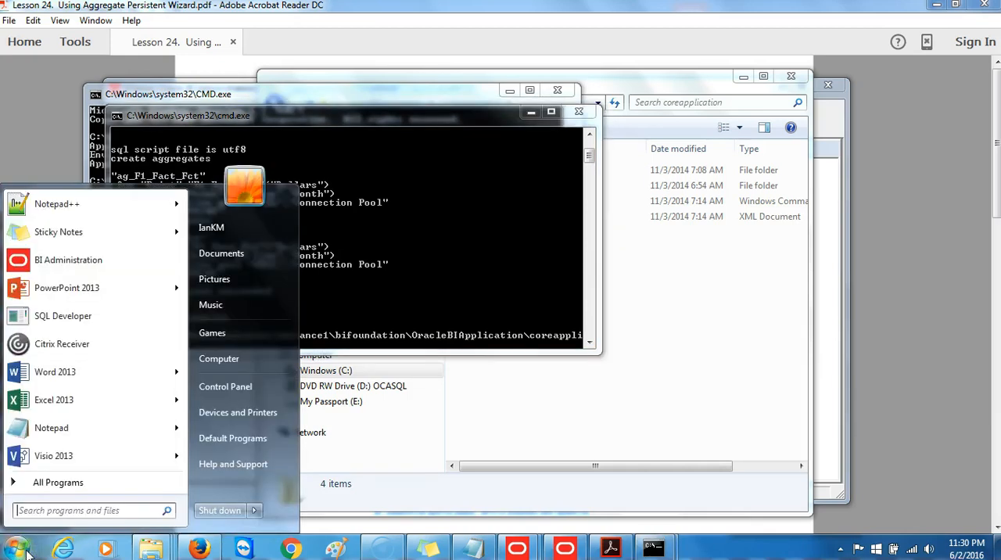
pyautogui.click(45, 488)
pyautogui.click(44, 485)
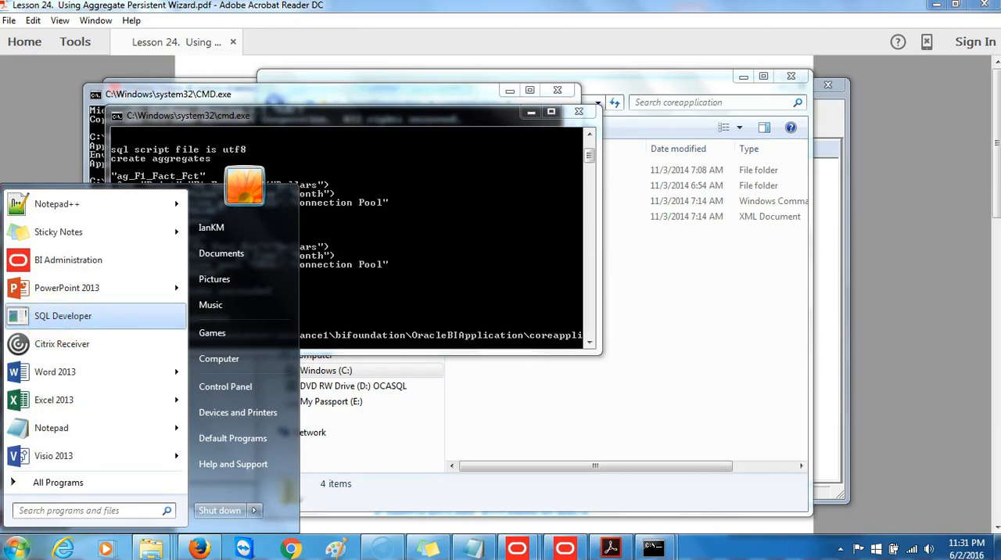
pyautogui.click(248, 386)
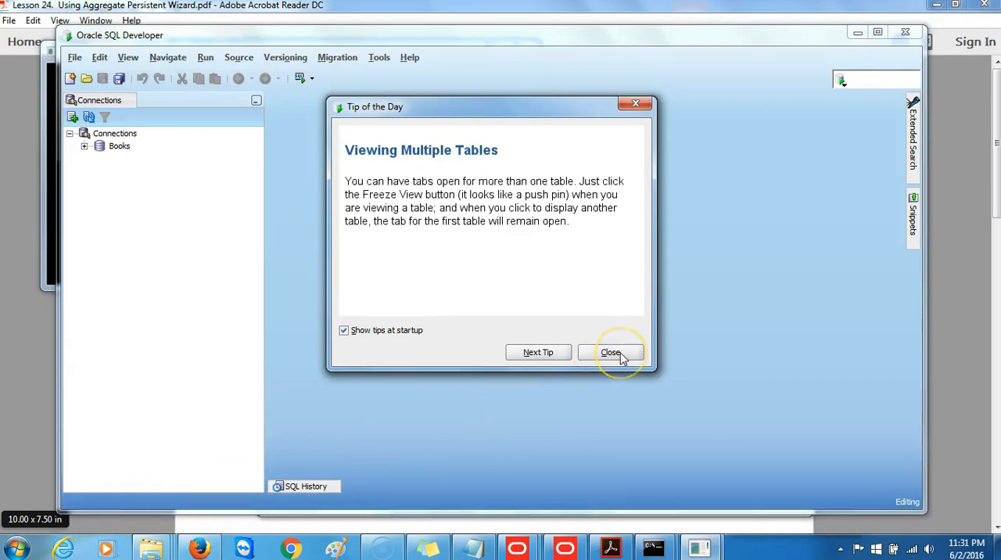
pyautogui.click(611, 353)
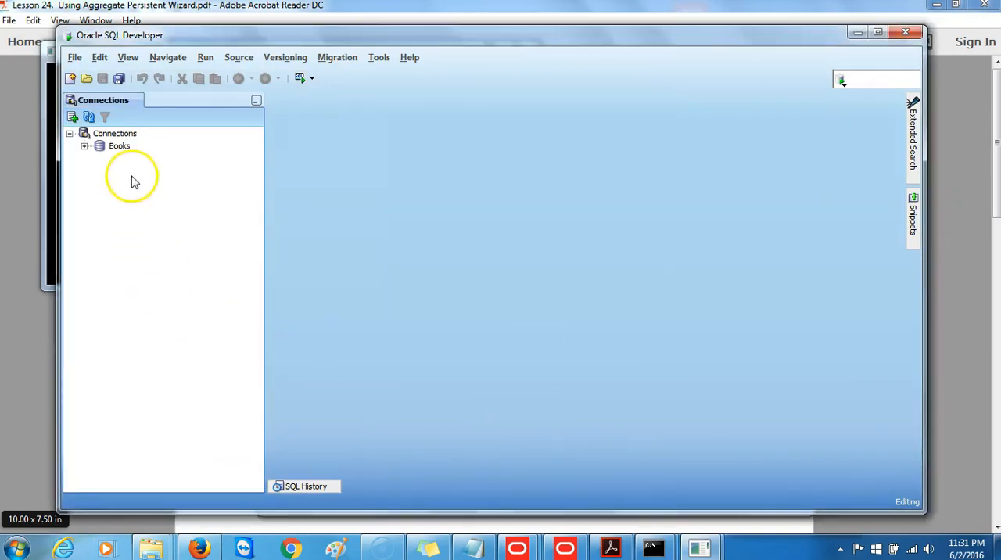
# Start a new database connection named ORCL with username Paint, enter the database password, and enable Save Password
pyautogui.click(72, 116)
pyautogui.click(472, 128)
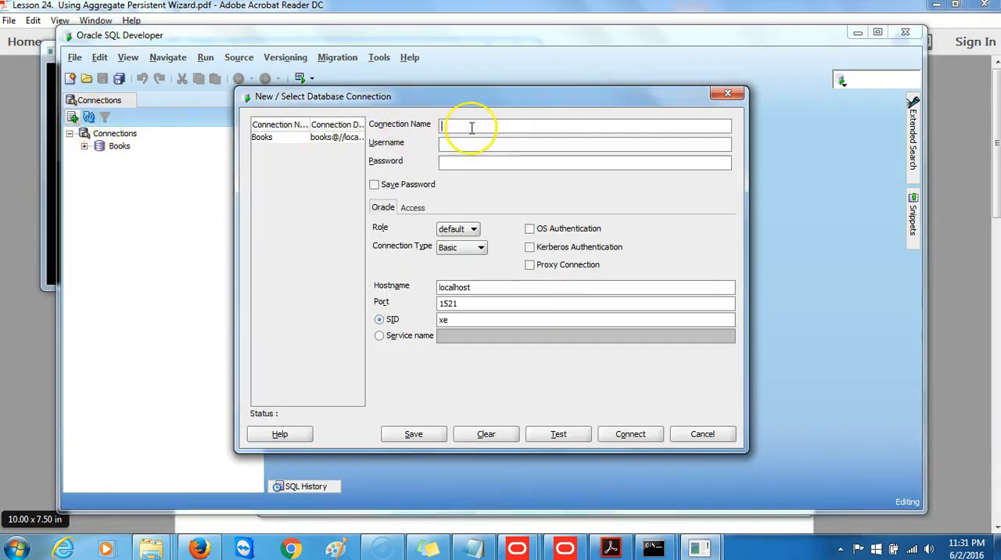
pyautogui.write('ORCL')
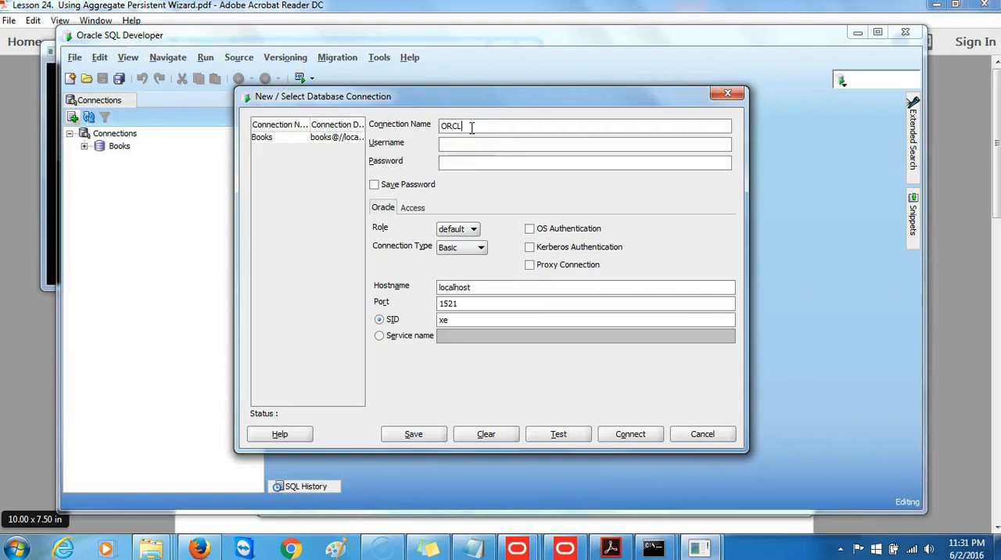
pyautogui.press('Tab')
pyautogui.write('Paint')
pyautogui.press('Tab')
pyautogui.write('12345678')
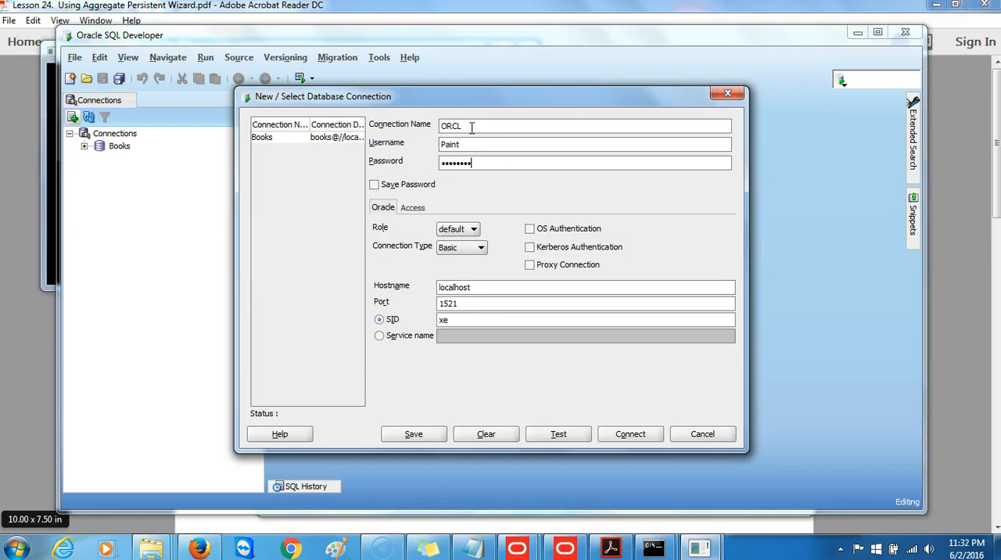
pyautogui.click(375, 187)
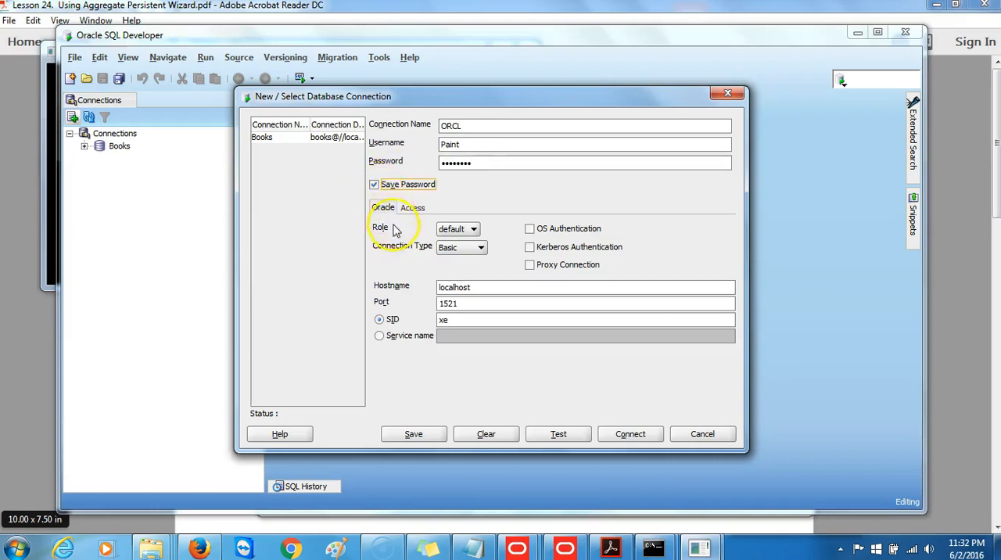
# Set the connection's service name to orcl, test the connection, and connect to the database
pyautogui.click(395, 336)
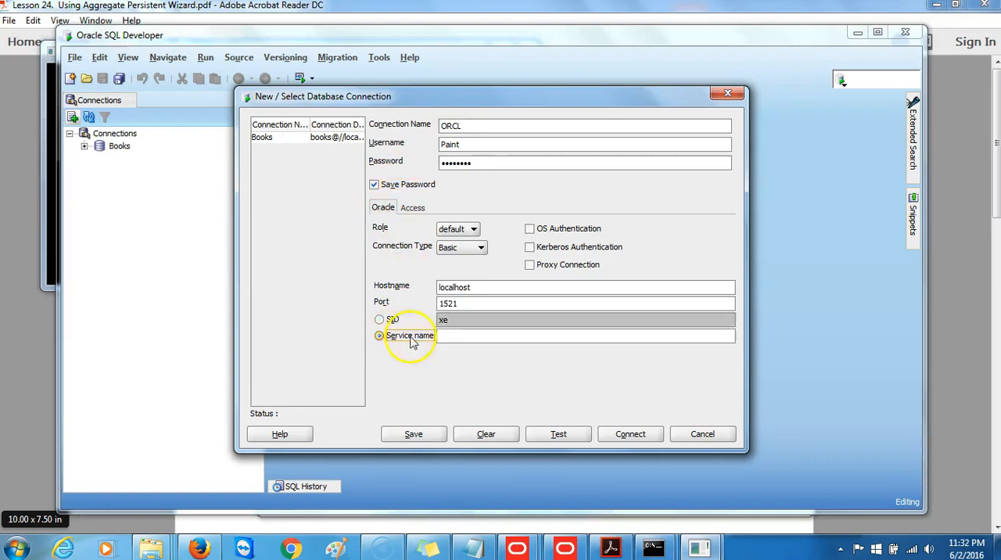
pyautogui.click(461, 341)
pyautogui.write('orcl')
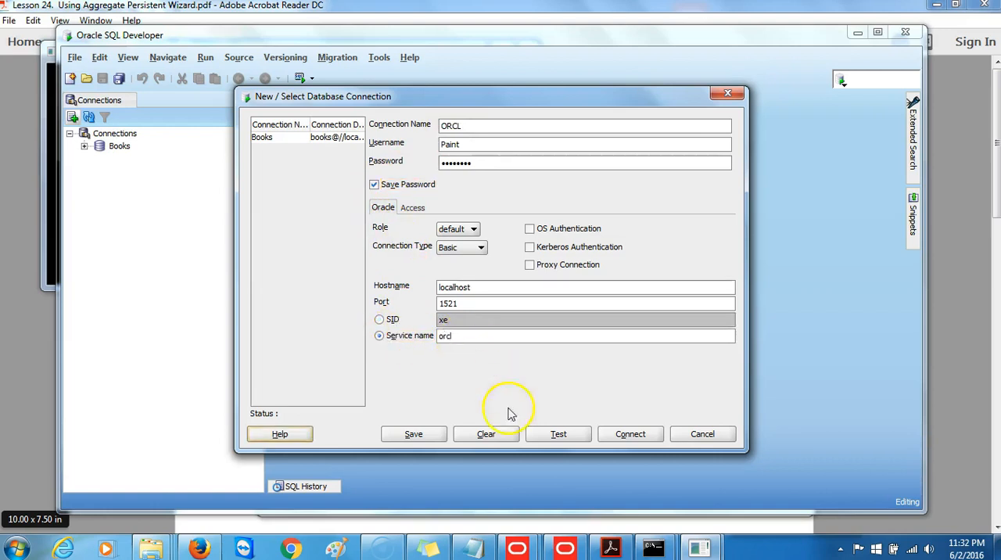
pyautogui.click(546, 437)
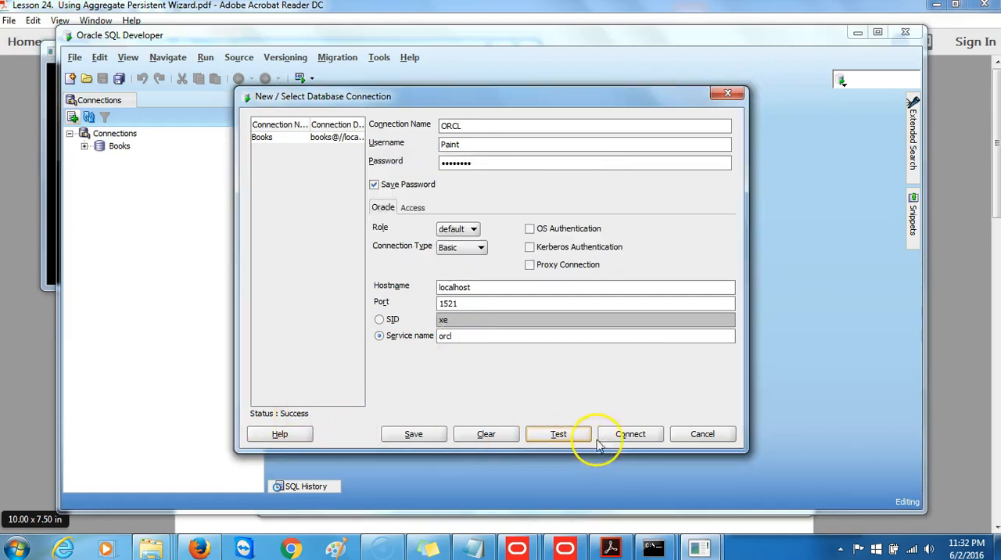
pyautogui.click(623, 439)
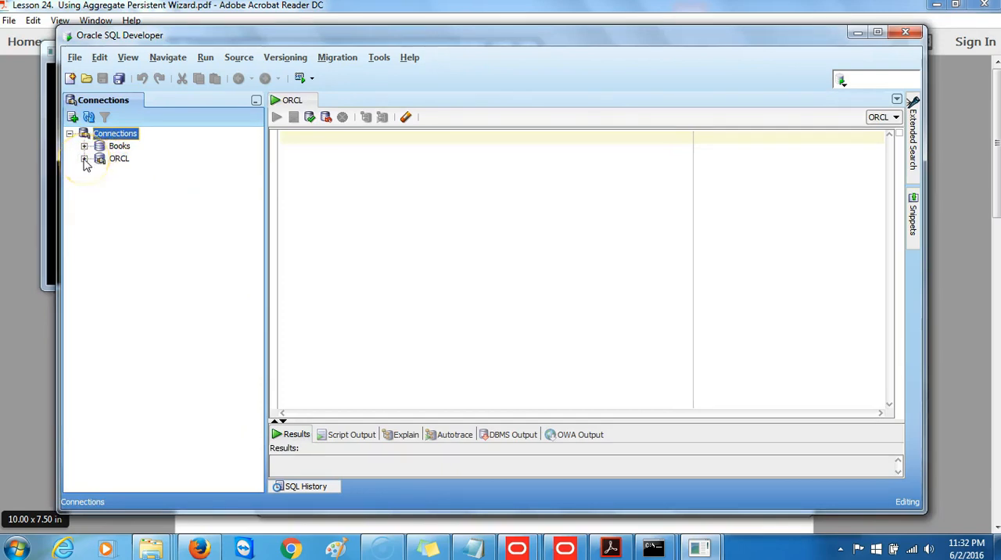
# Expand the ORCL connection's tables and look through the list for the aggregate tables
pyautogui.click(85, 159)
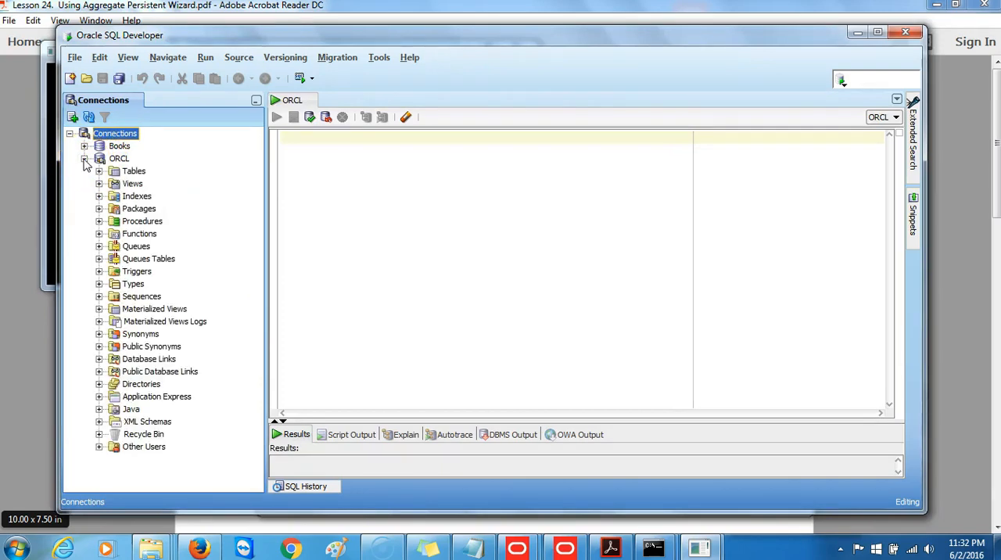
pyautogui.click(98, 171)
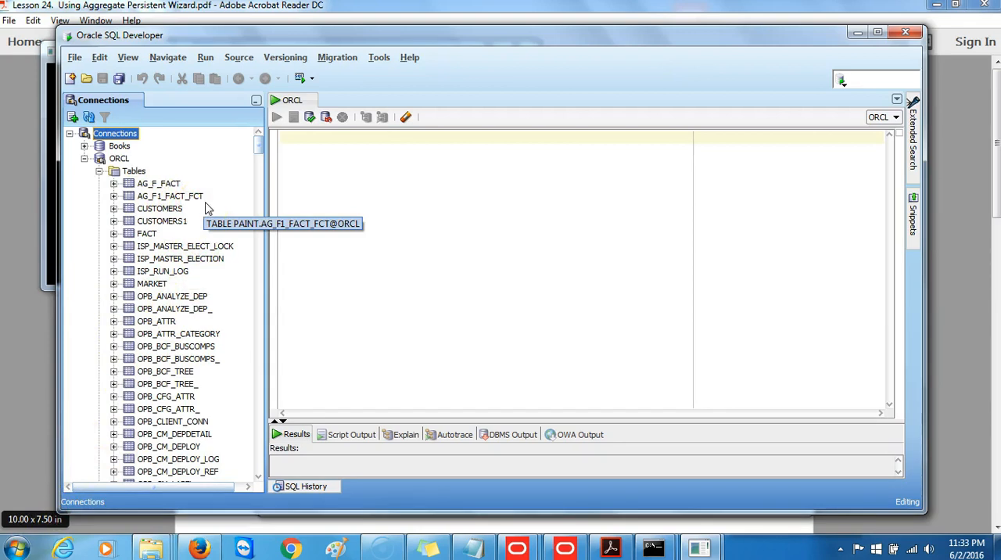
pyautogui.moveTo(260, 146); pyautogui.dragTo(247, 457)
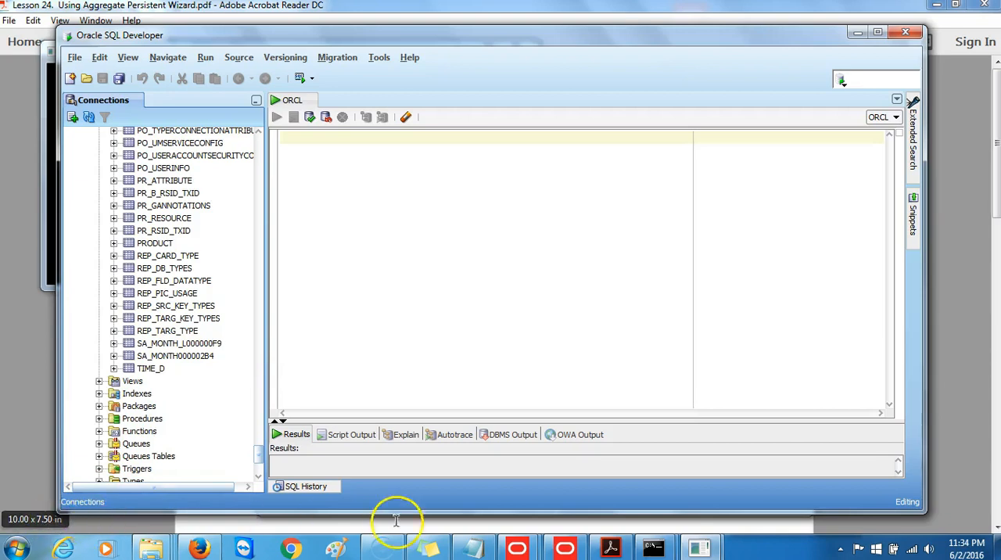
# Switch to the Oracle BI Administration Tool and close the online repository
pyautogui.click(568, 550)
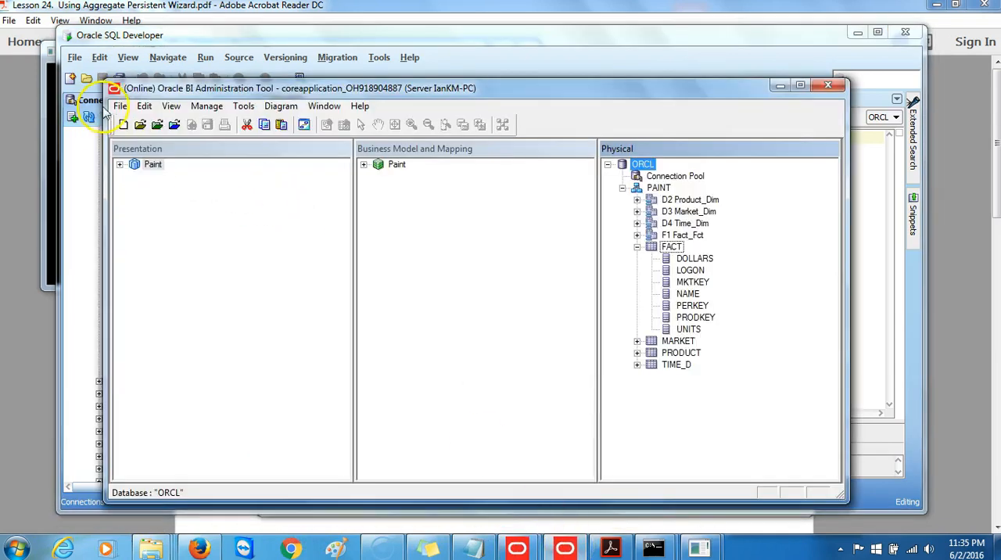
pyautogui.click(120, 107)
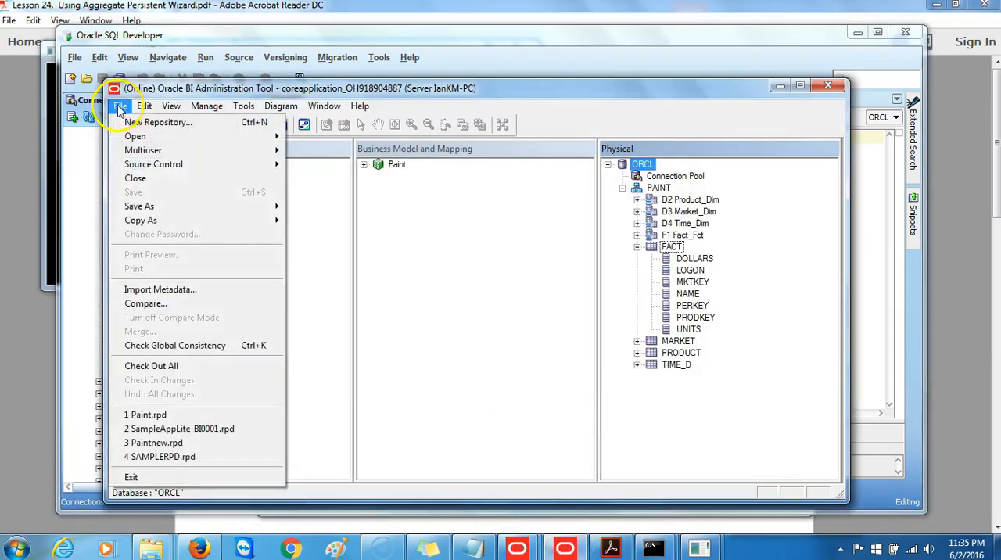
pyautogui.click(153, 179)
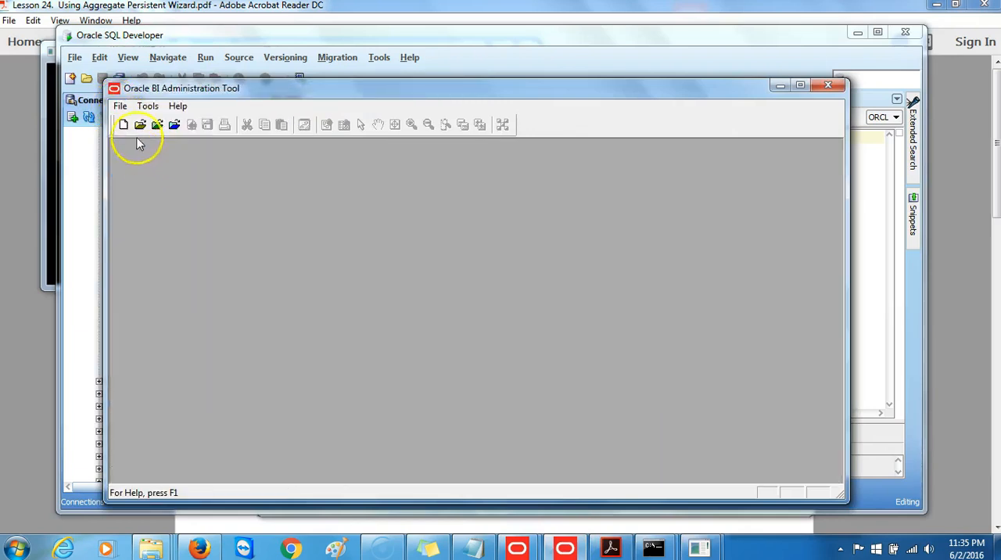
# Reopen the coreapplication_OH918904887 repository online as weblogic, entering the repository password and the user password
pyautogui.click(122, 110)
pyautogui.moveTo(136, 139)
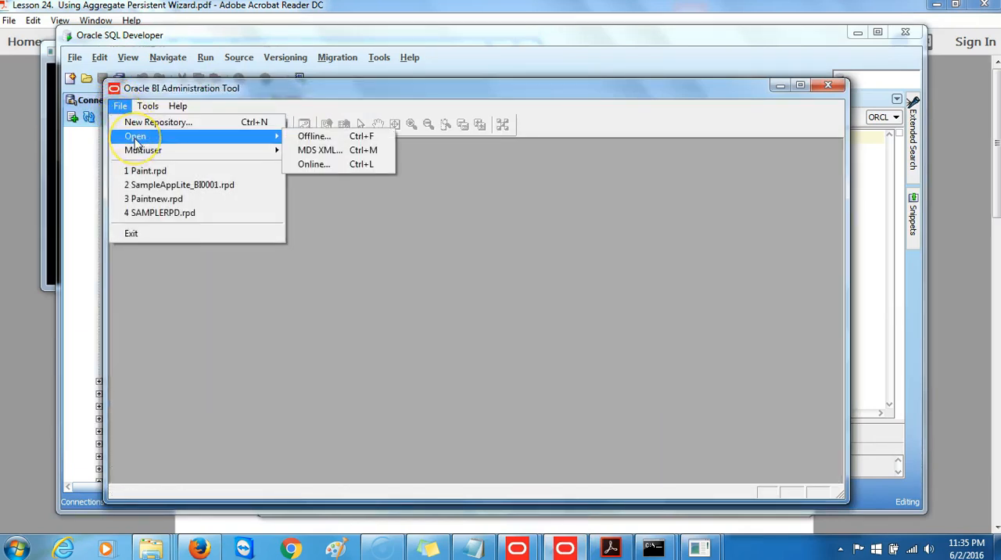
pyautogui.click(338, 174)
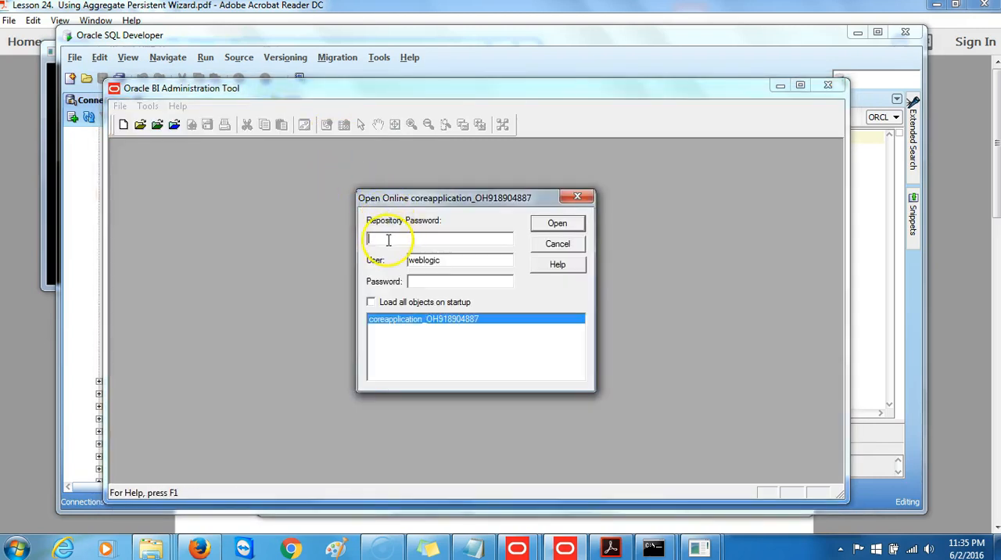
pyautogui.press('capslock')
pyautogui.write('A')
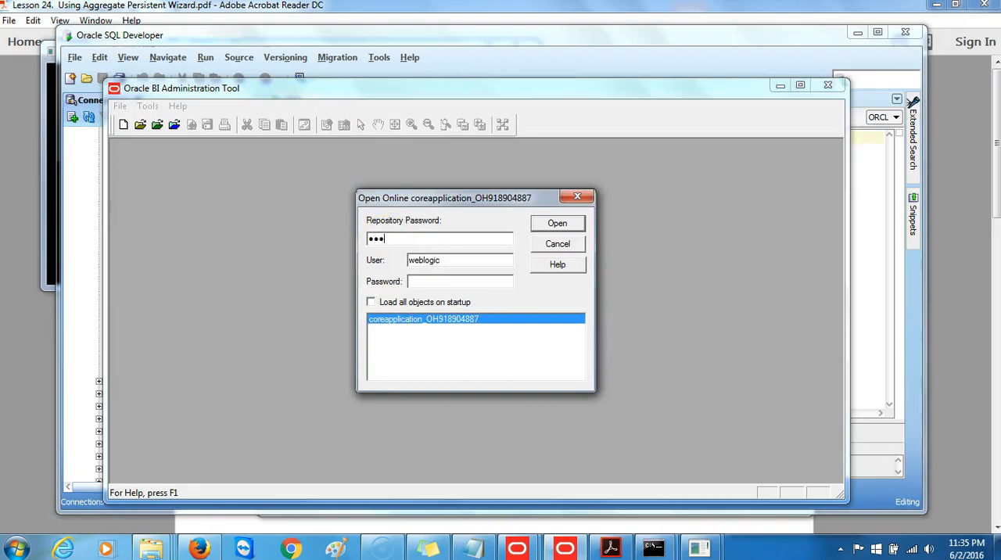
pyautogui.press('Tab')
pyautogui.write('A')
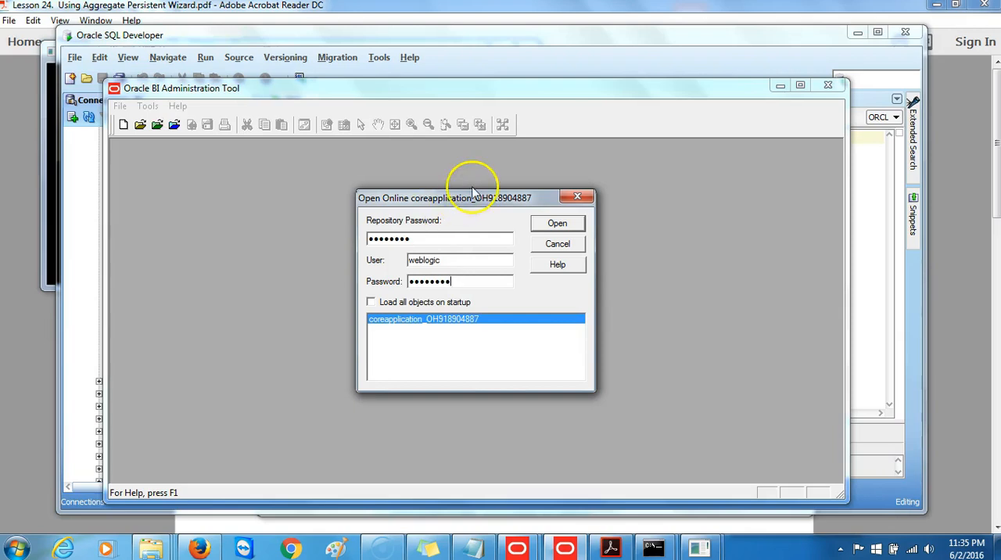
pyautogui.click(558, 225)
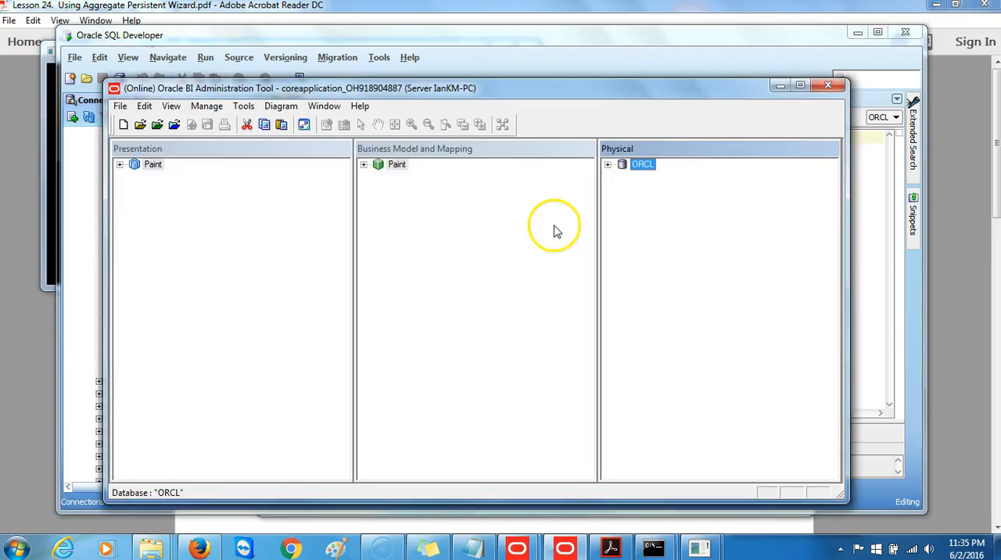
# Expand the ORCL database and its PAINT schema in the Physical layer
pyautogui.click(608, 165)
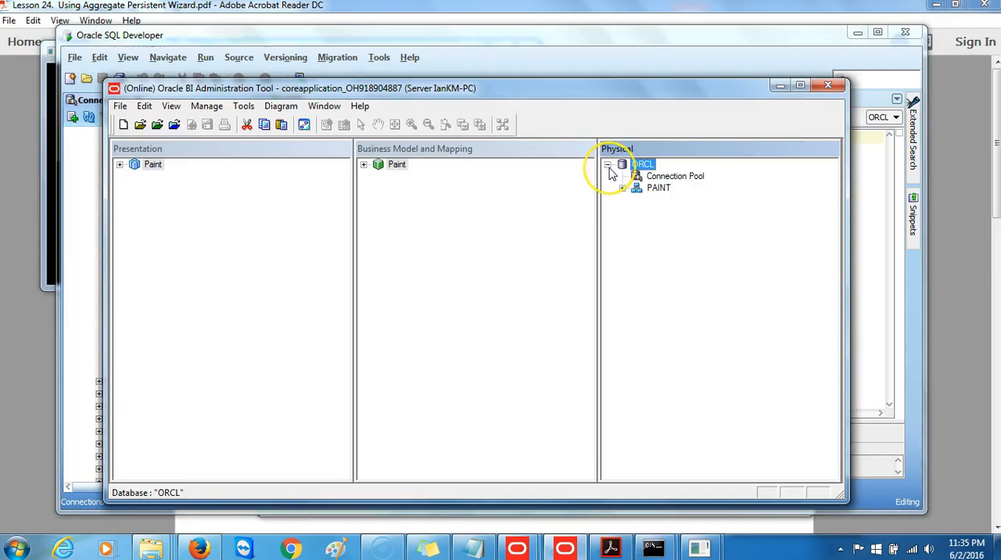
pyautogui.click(621, 188)
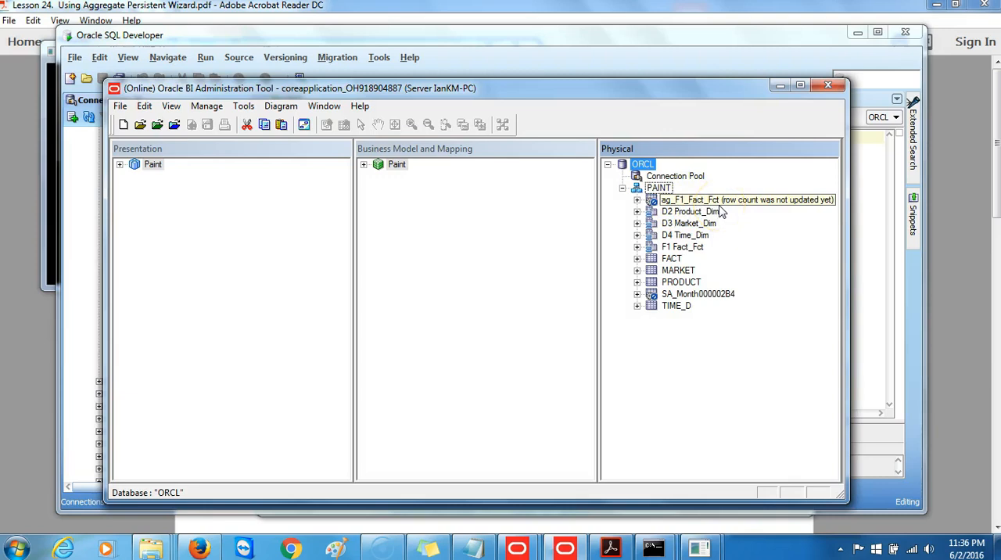
# View the columns of the AG_F1_FACT_FCT table in SQL Developer and return to the Oracle BI Administration Tool
pyautogui.moveTo(537, 94); pyautogui.dragTo(665, 105)
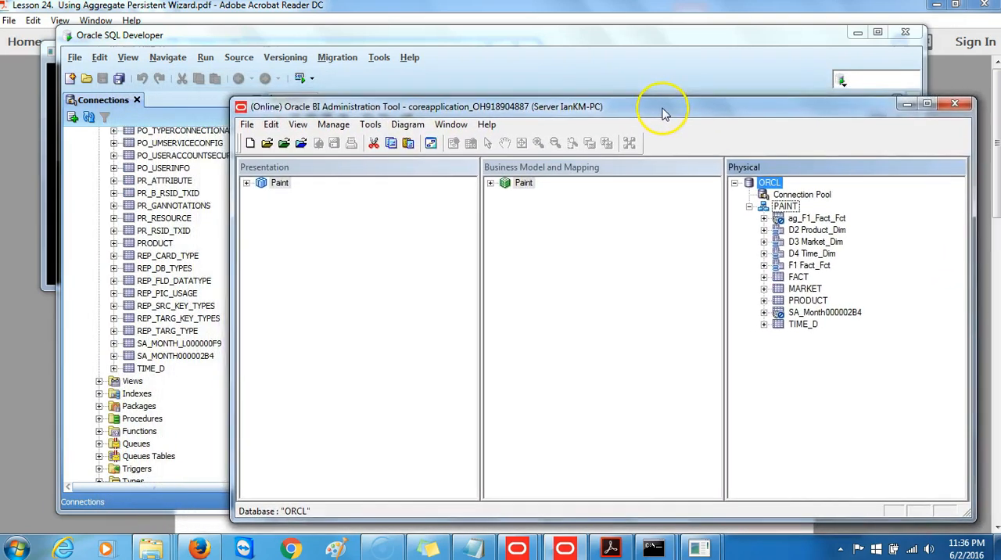
pyautogui.click(195, 220)
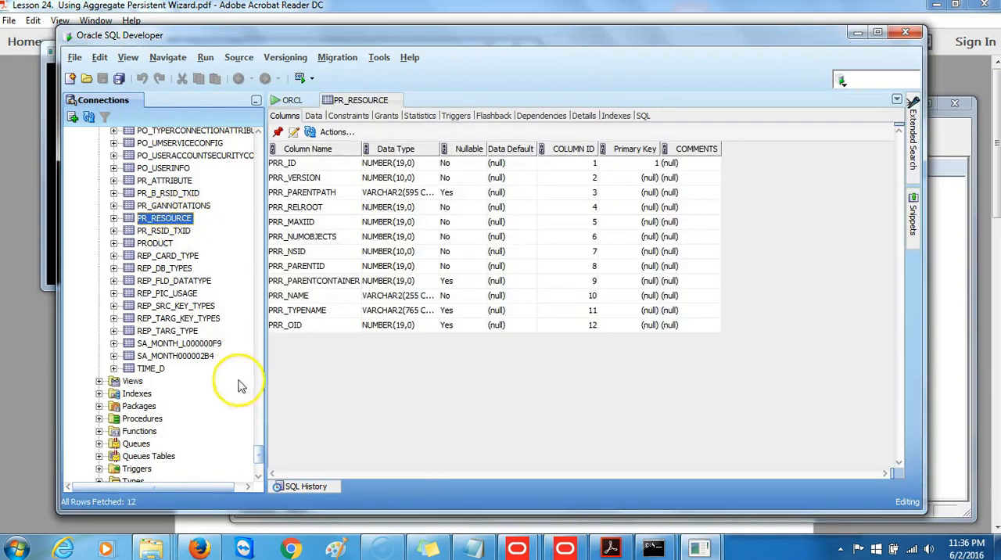
pyautogui.moveTo(259, 456); pyautogui.dragTo(248, 141)
pyautogui.click(160, 196)
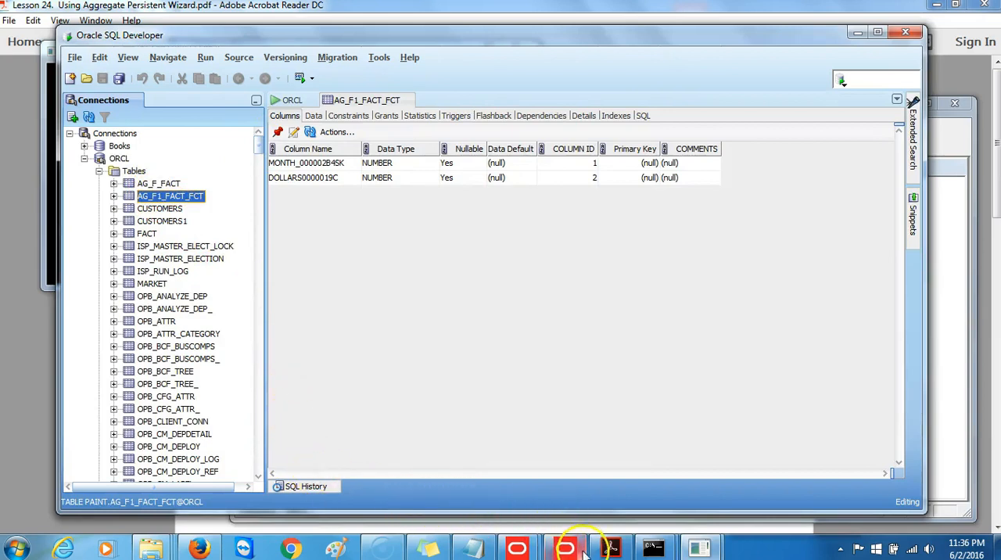
pyautogui.moveTo(576, 548)
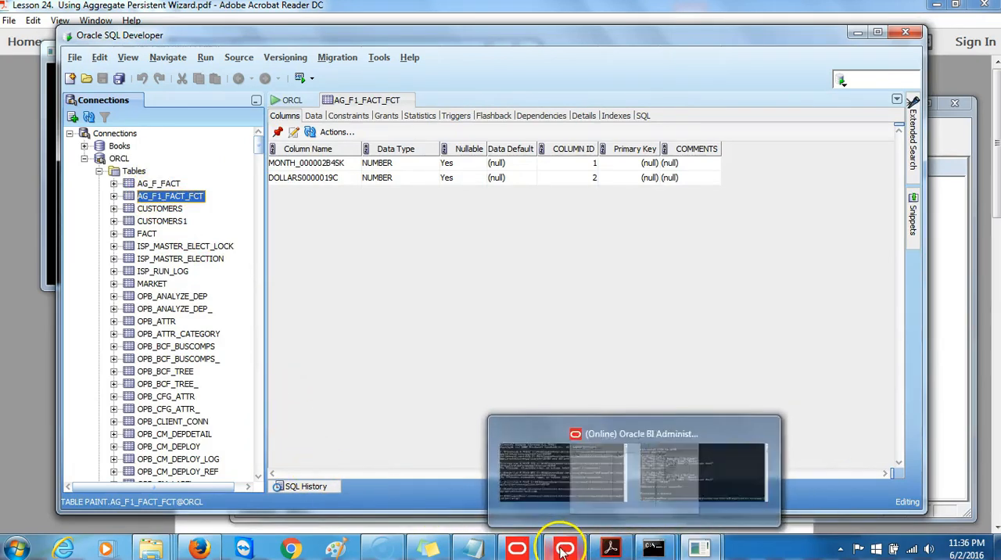
pyautogui.click(571, 491)
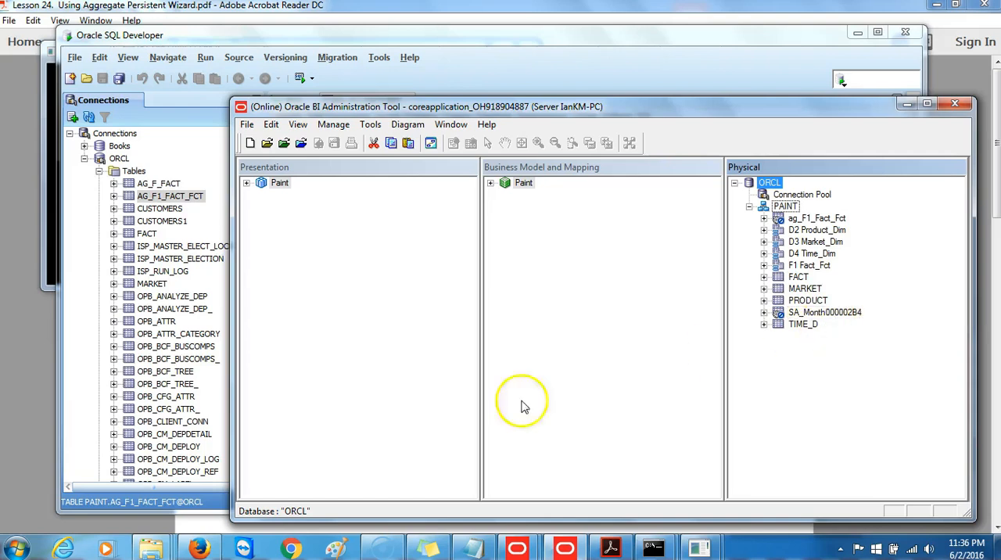
# Expand the Paint business model down to the logical table sources of F1 Fact_Fct
pyautogui.click(491, 184)
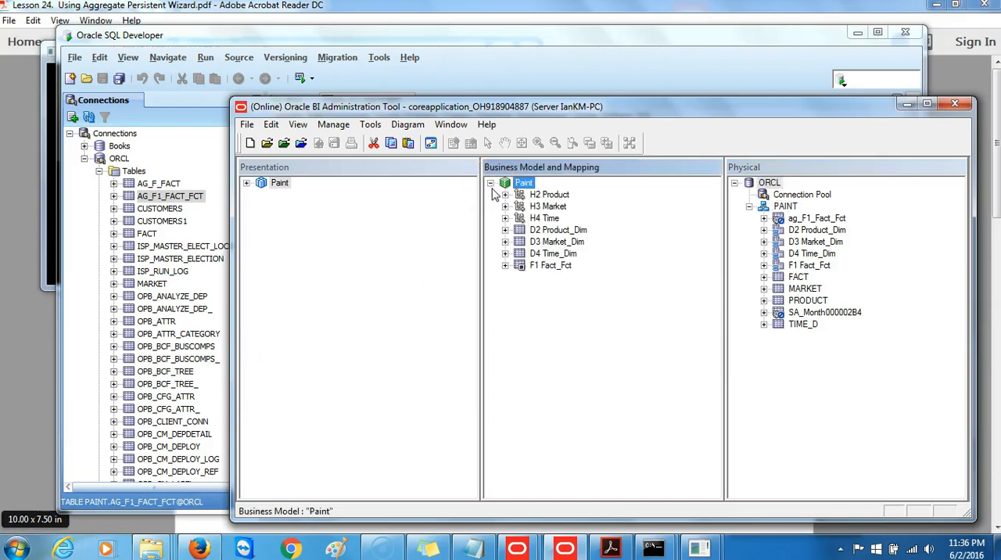
pyautogui.click(505, 266)
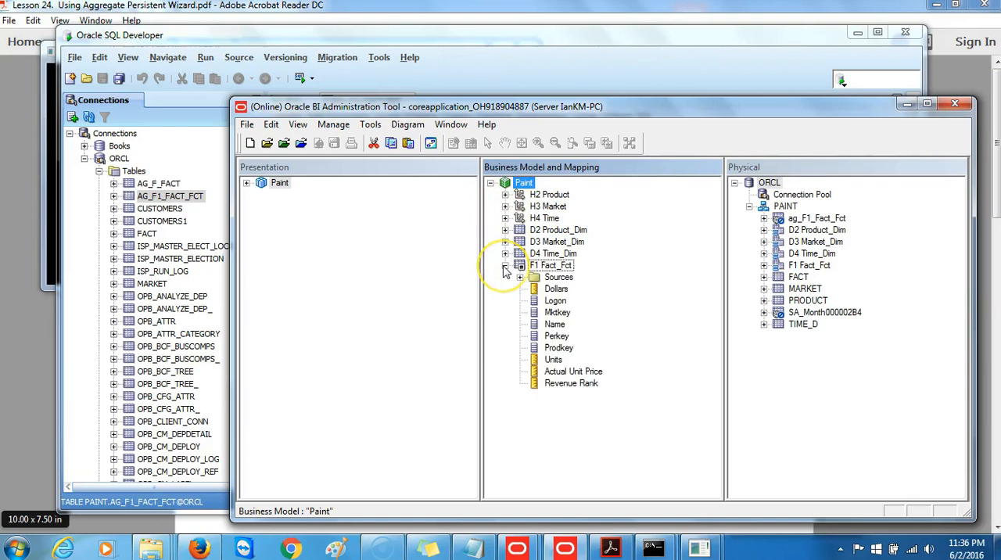
pyautogui.click(520, 278)
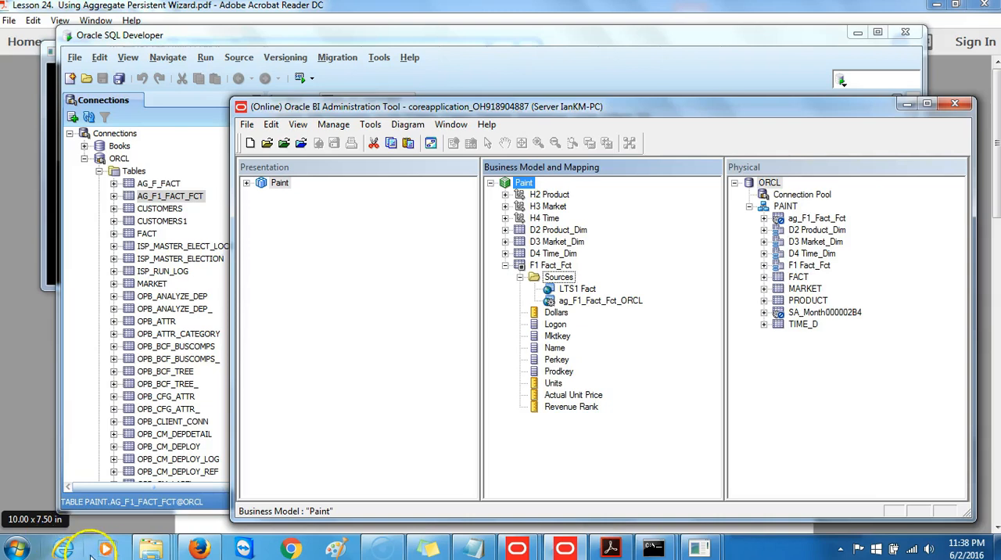
# Switch to Oracle Business Intelligence in Firefox and sign in as weblogic, entering the account password
pyautogui.click(199, 549)
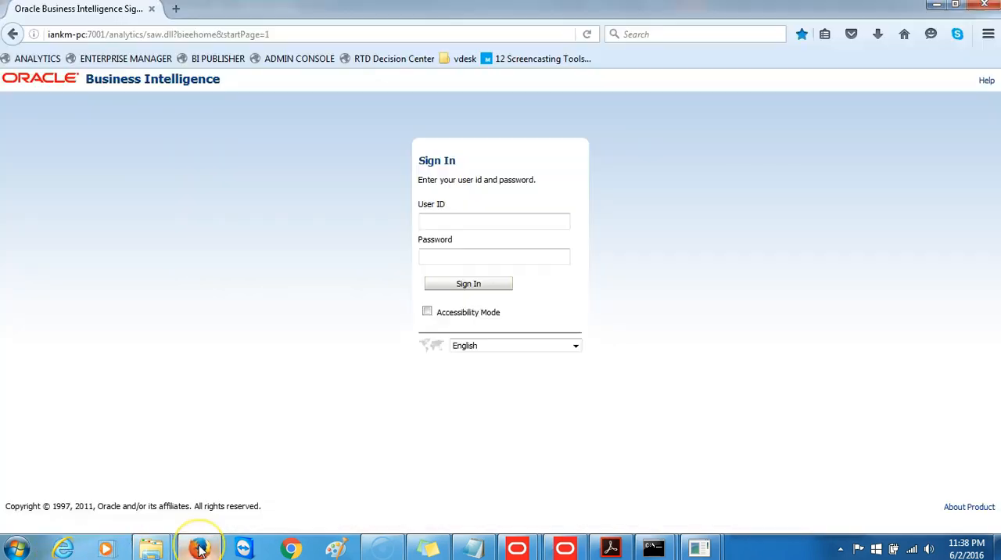
pyautogui.click(510, 224)
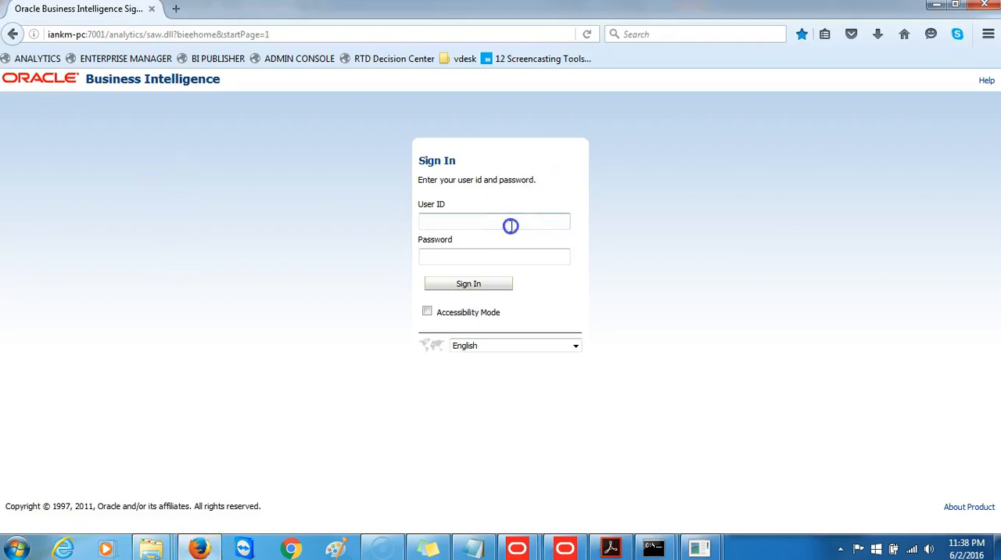
pyautogui.write('we')
pyautogui.click(501, 246)
pyautogui.click(483, 258)
pyautogui.write('welcome1')
pyautogui.click(477, 284)
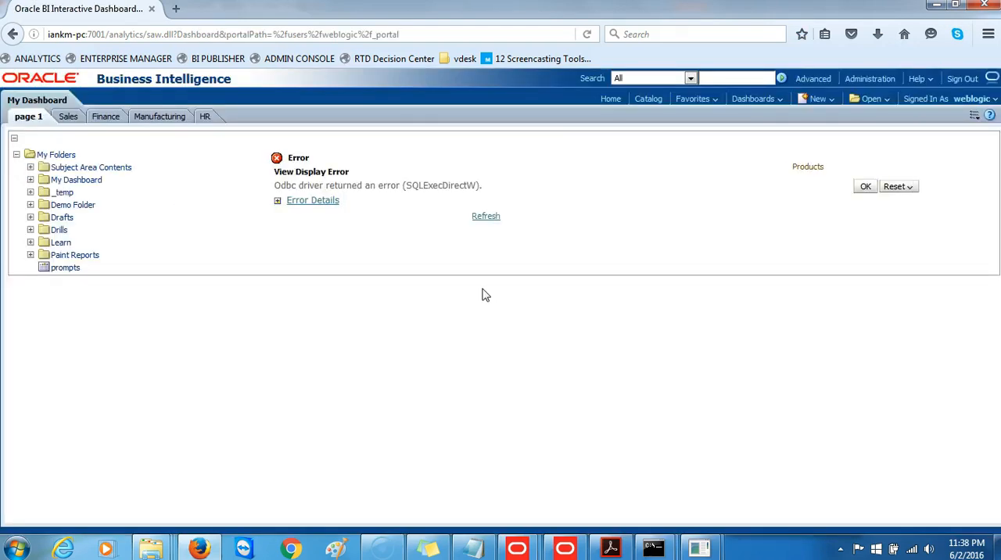
# Create a new analysis on the Paint subject area from the home page
pyautogui.click(611, 99)
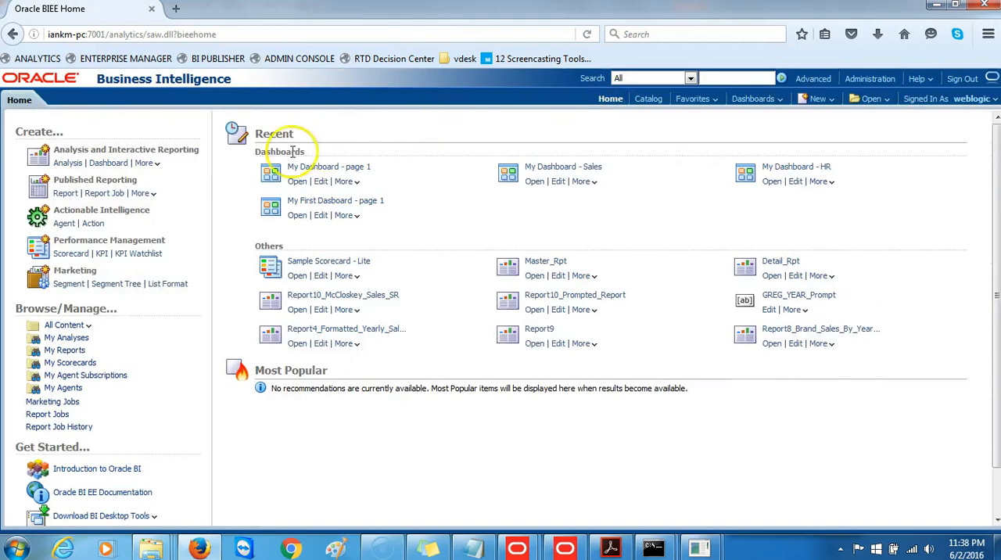
pyautogui.click(72, 165)
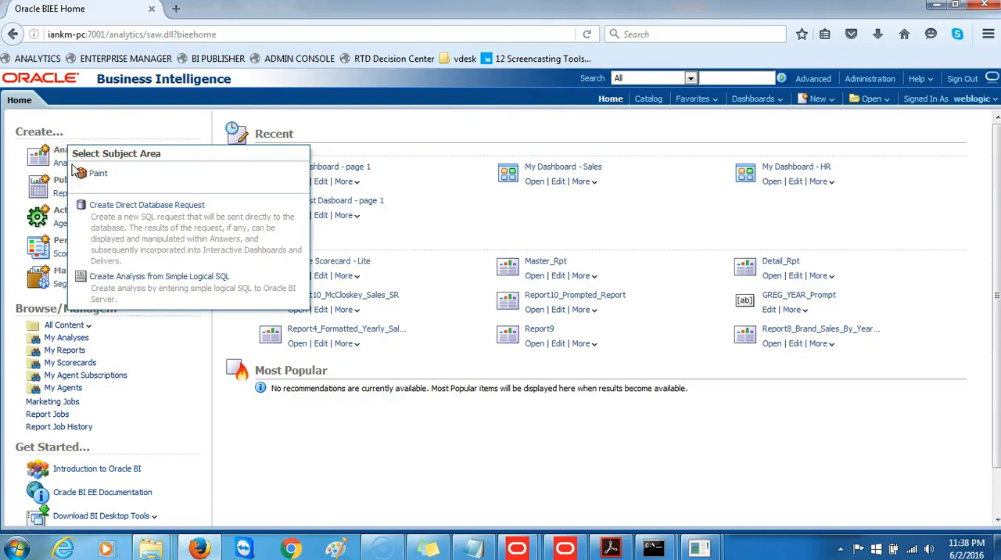
pyautogui.click(93, 172)
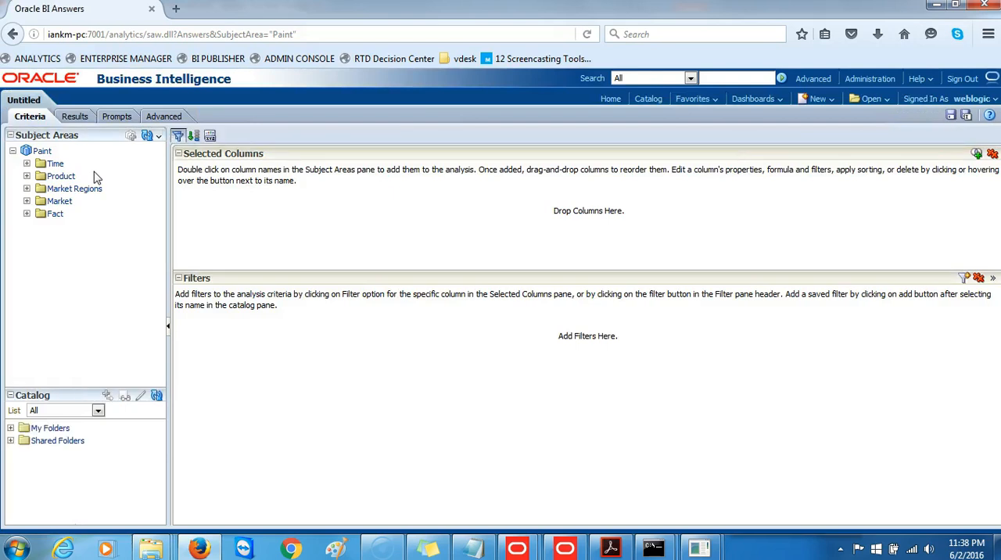
# Add the Greg_month column from Time and the Dollars column from Fact to the analysis
pyautogui.click(26, 164)
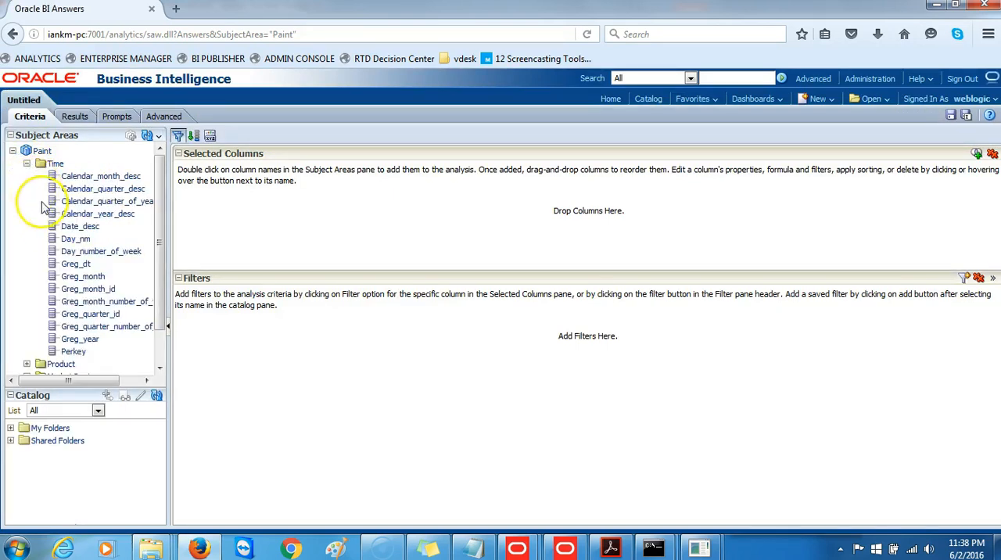
pyautogui.click(84, 278)
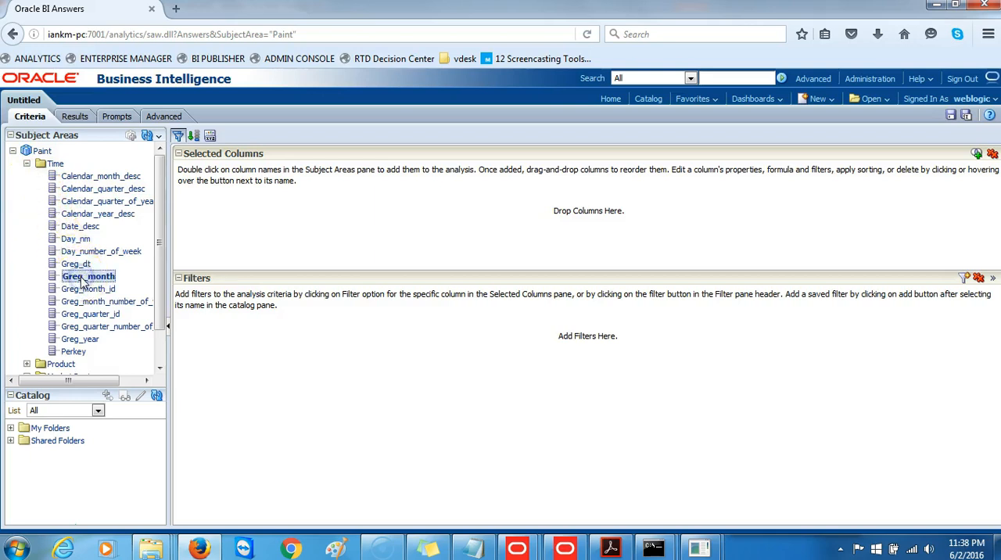
pyautogui.click(85, 277)
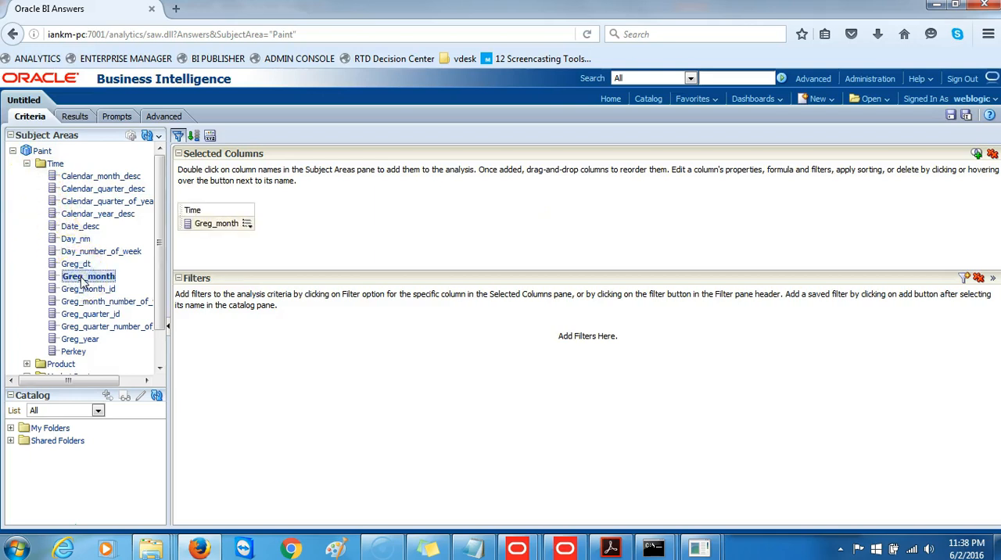
pyautogui.click(27, 163)
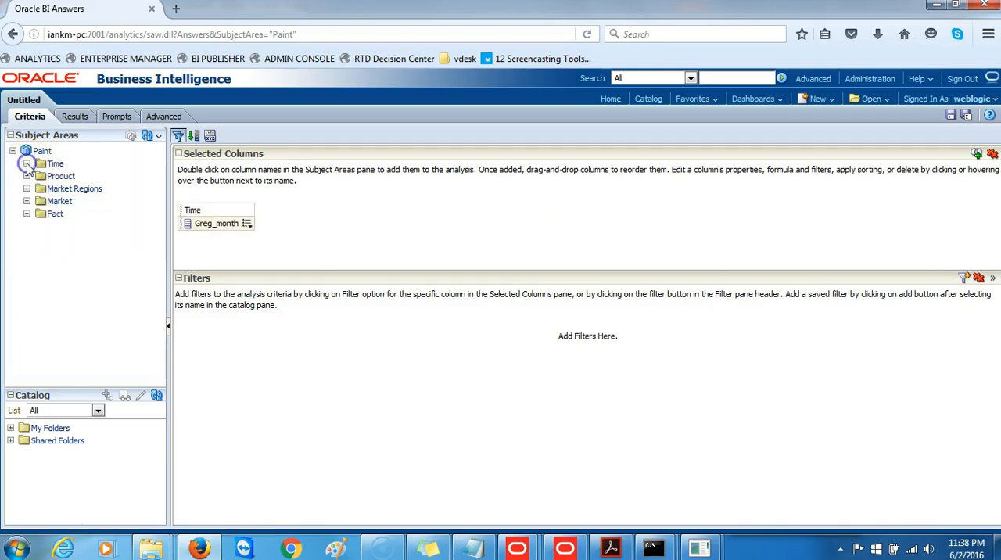
pyautogui.click(26, 213)
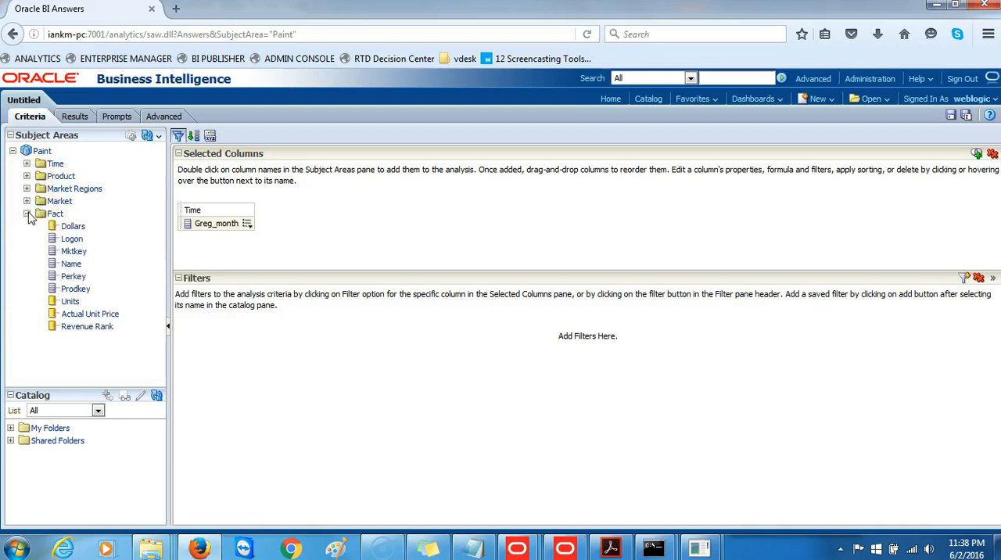
pyautogui.doubleClick(75, 226)
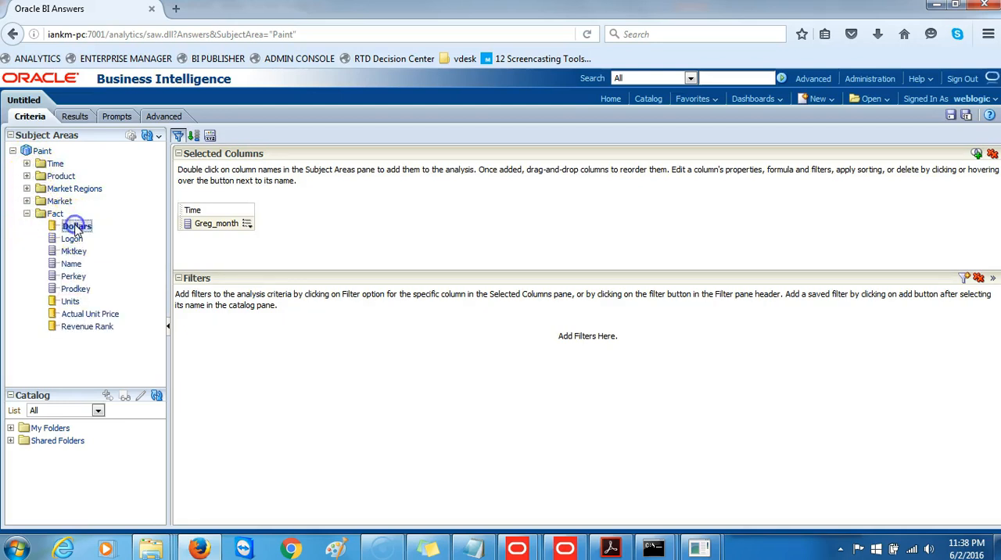
# Reload the server metadata and display the results of the analysis
pyautogui.click(158, 137)
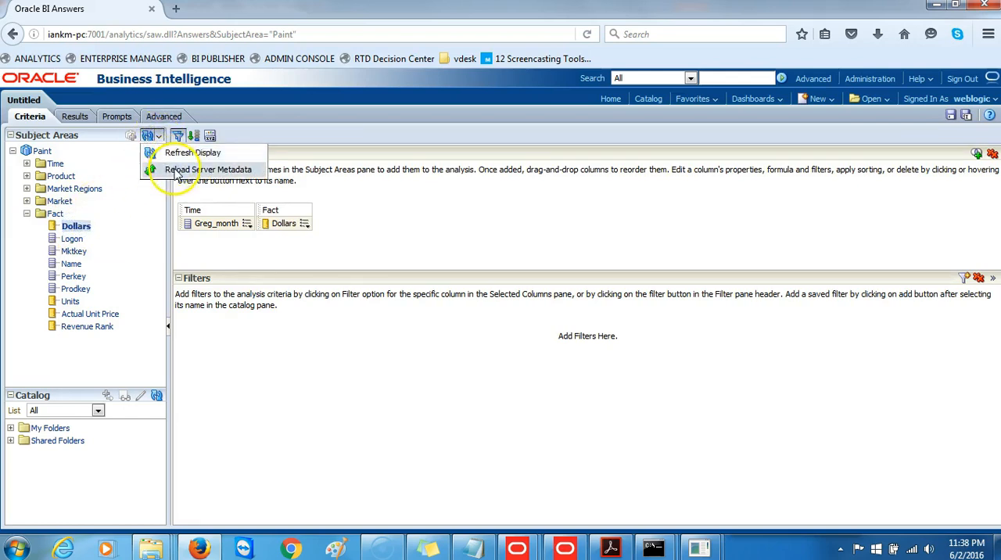
pyautogui.click(172, 169)
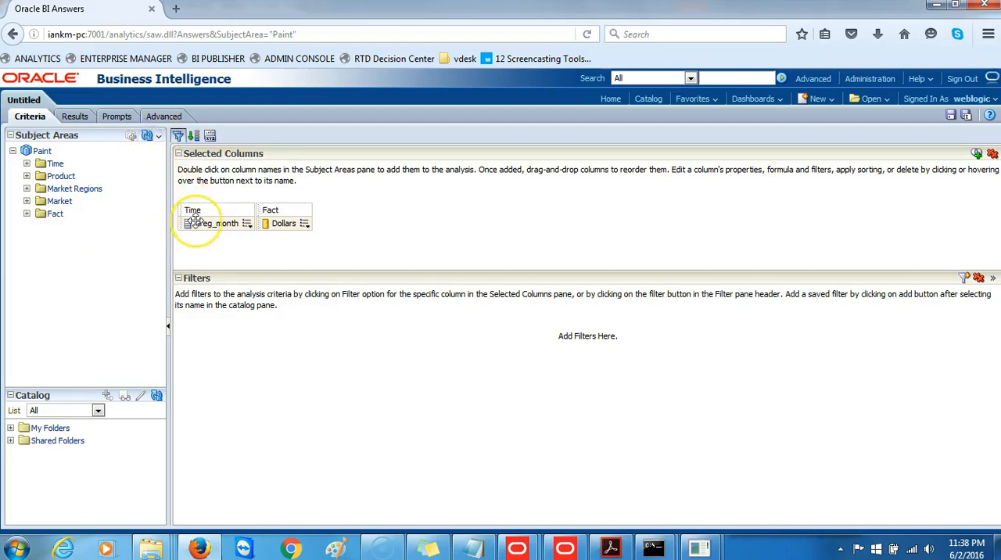
pyautogui.click(78, 117)
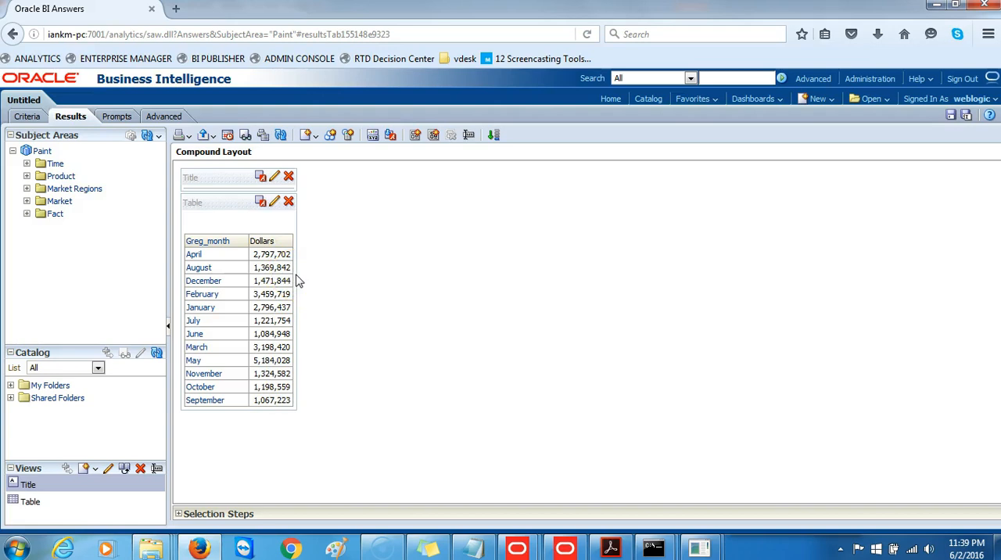
# In Windows Explorer, browse to C:\MiddlewareHome\instances\instance1\diagnostics\logs\OracleBIServerComponent\coreapplication_obis1
pyautogui.moveTo(151, 552)
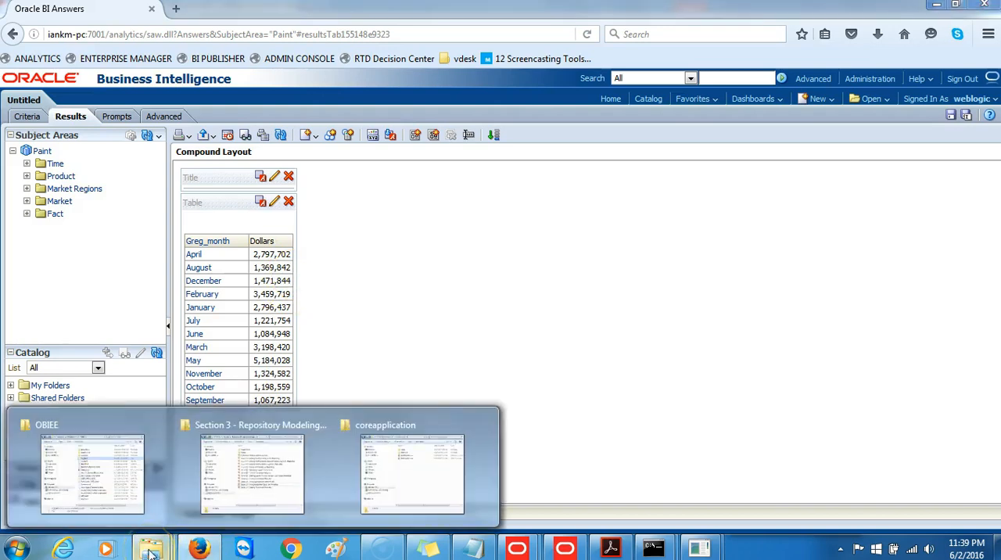
pyautogui.click(89, 469)
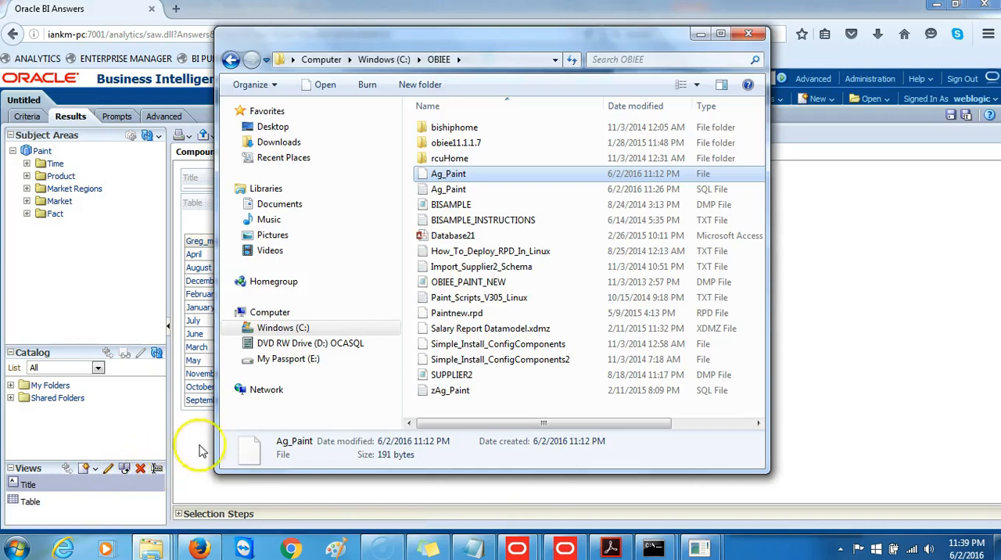
pyautogui.click(382, 60)
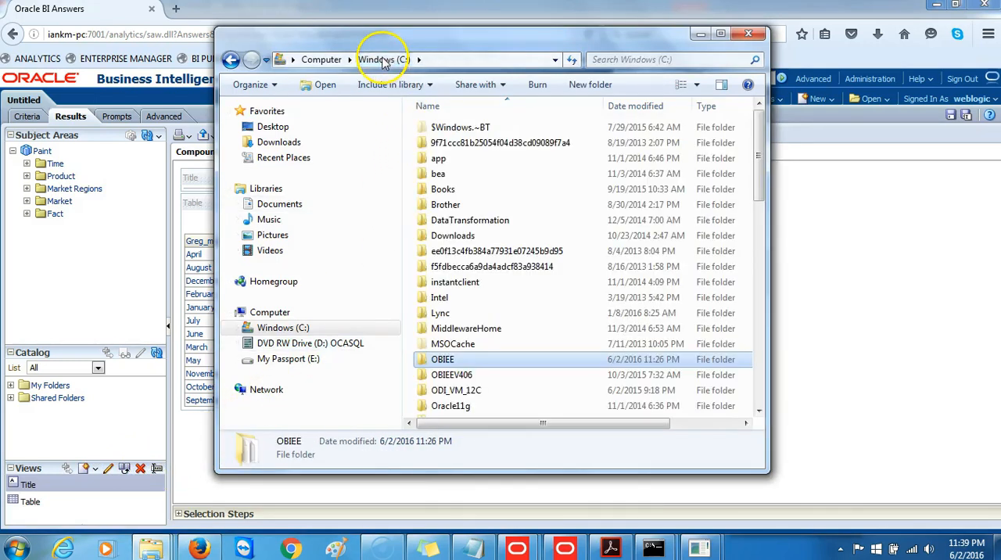
pyautogui.click(451, 332)
pyautogui.doubleClick(450, 332)
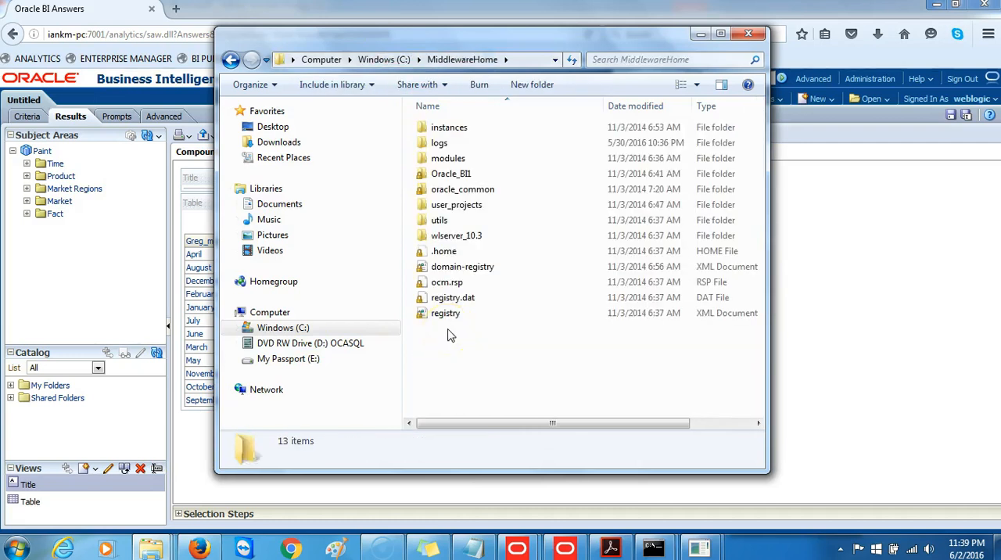
pyautogui.doubleClick(448, 128)
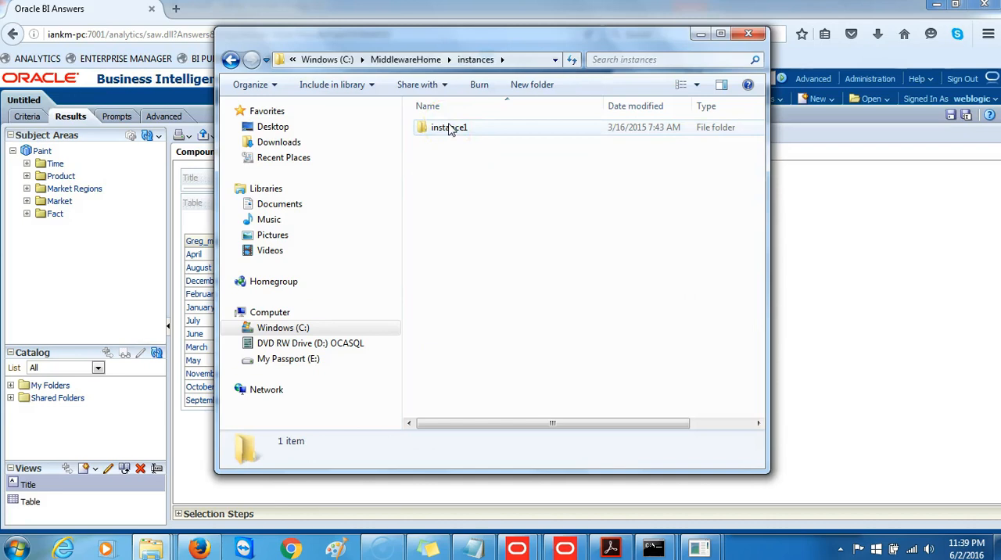
pyautogui.doubleClick(450, 128)
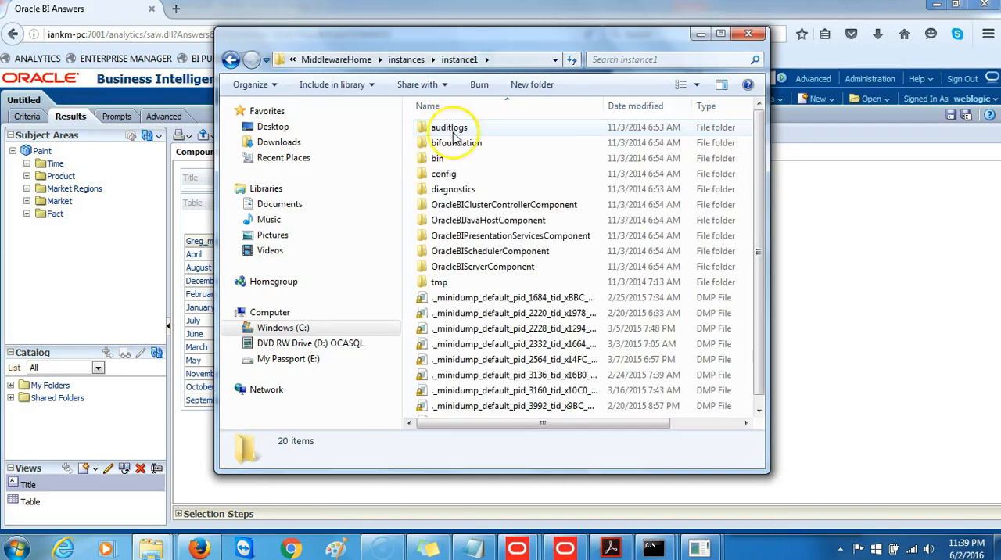
pyautogui.doubleClick(454, 189)
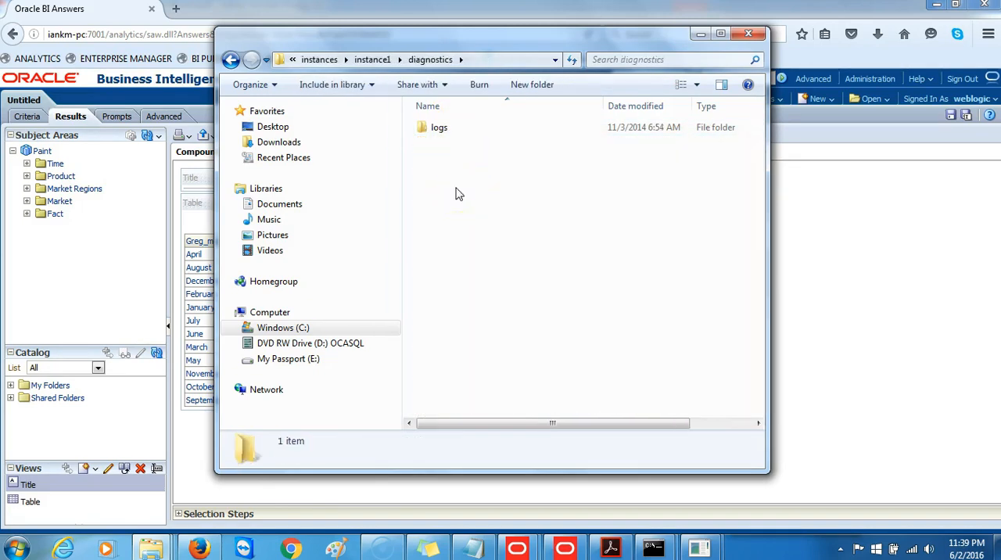
pyautogui.doubleClick(440, 130)
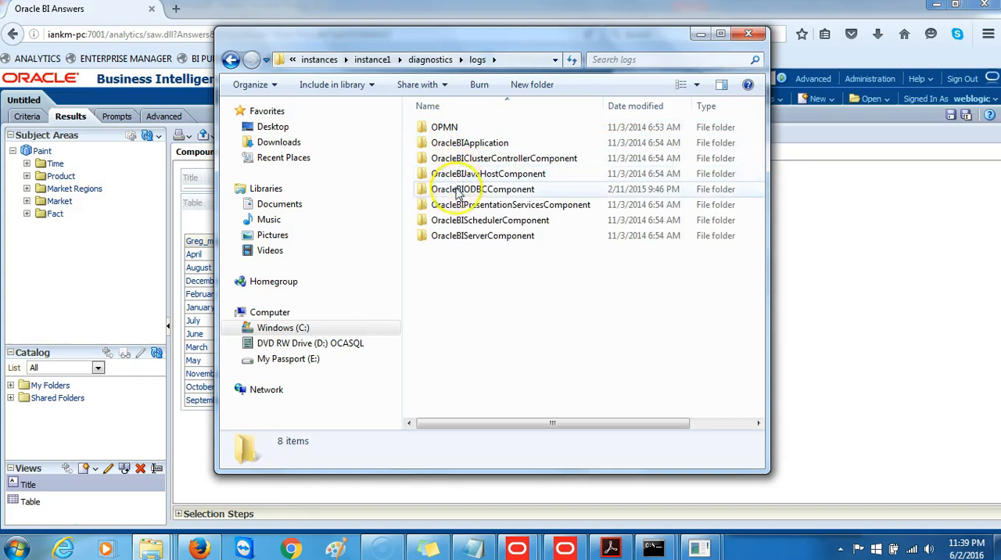
pyautogui.doubleClick(461, 236)
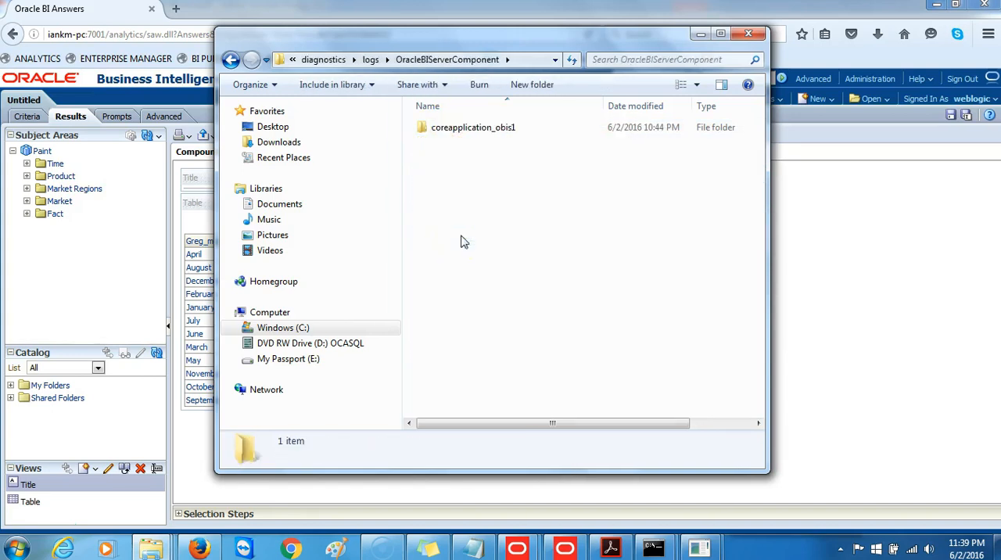
pyautogui.doubleClick(474, 129)
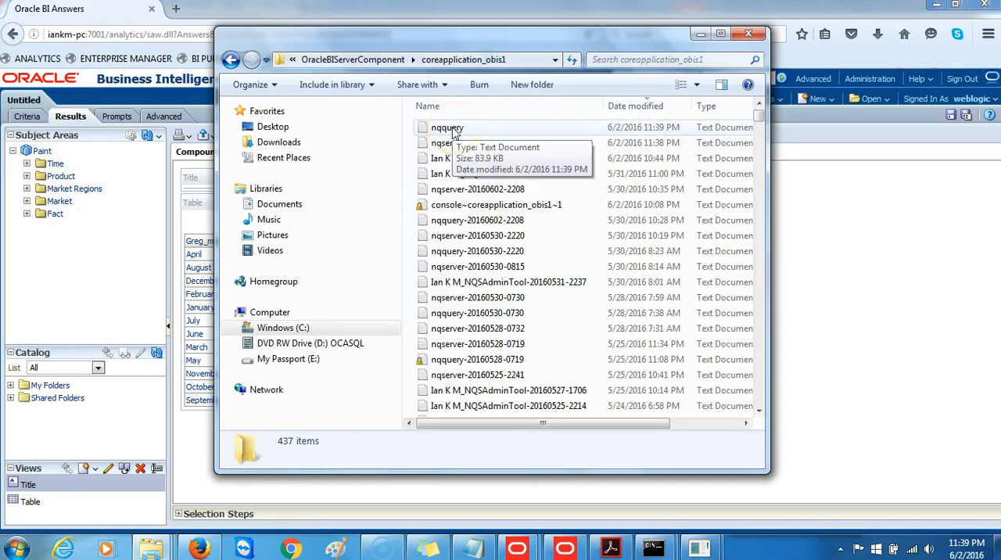
# Examine the aggregate creation entries in the nqquery log, then close the log and its folder window
pyautogui.doubleClick(453, 130)
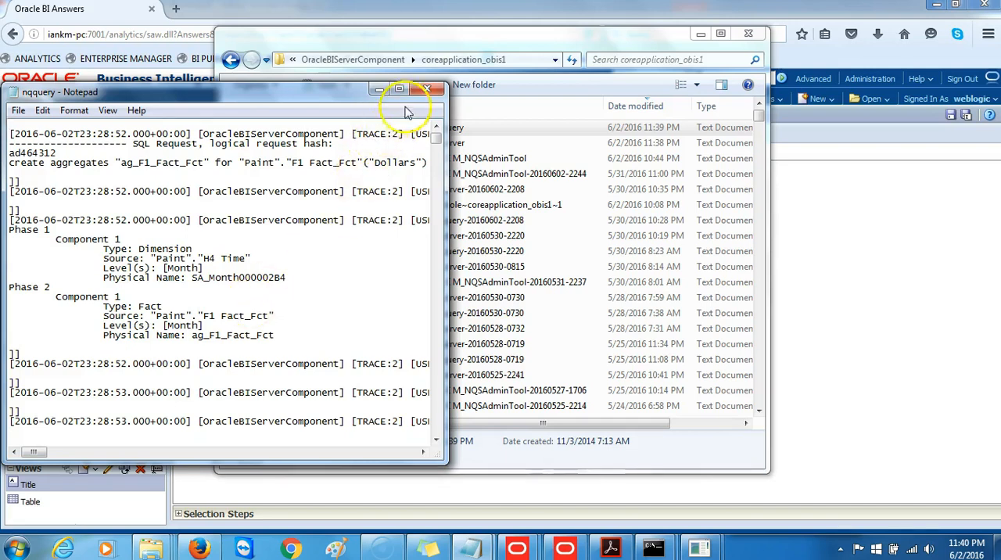
pyautogui.click(427, 88)
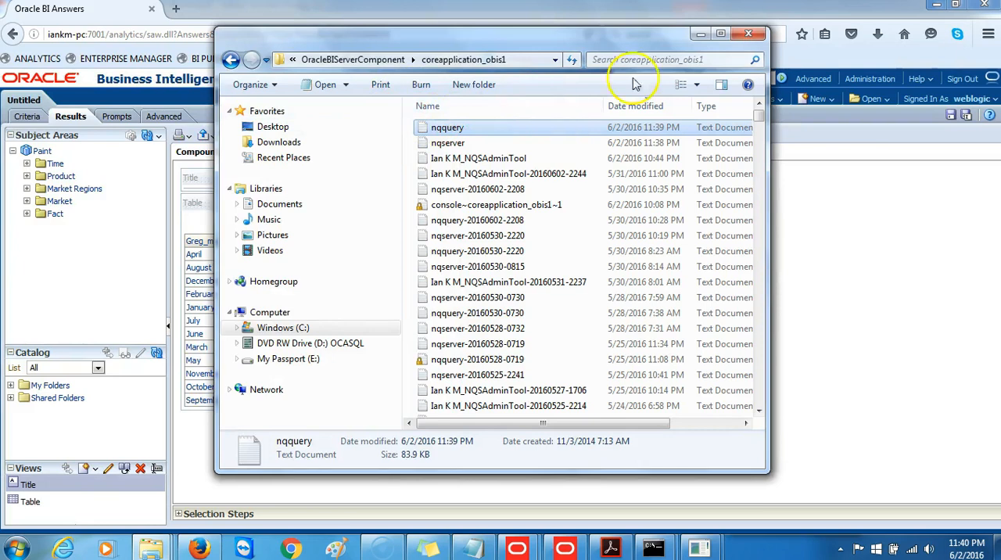
pyautogui.click(753, 33)
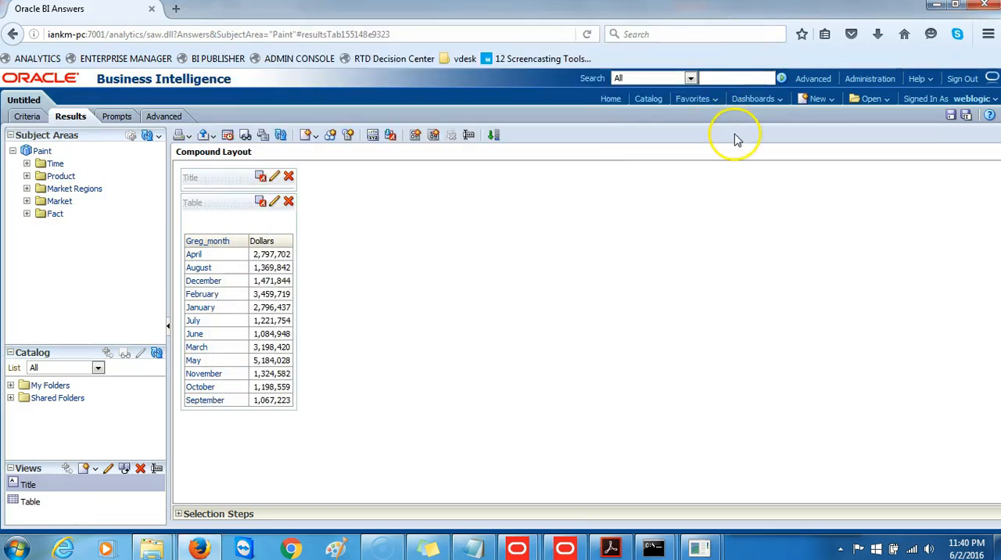
# Sign out of Oracle Business Intelligence, leaving the analysis unsaved
pyautogui.click(967, 79)
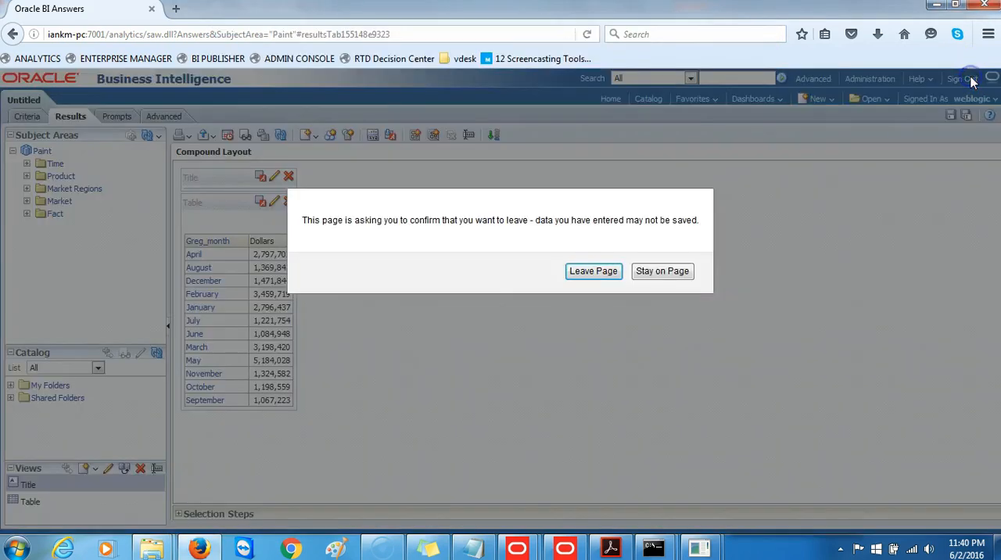
pyautogui.click(594, 279)
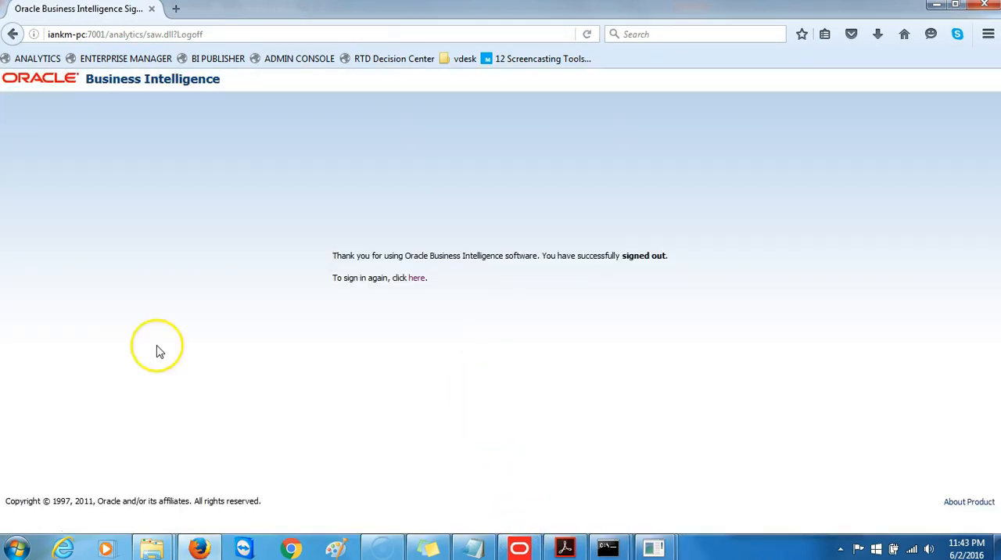